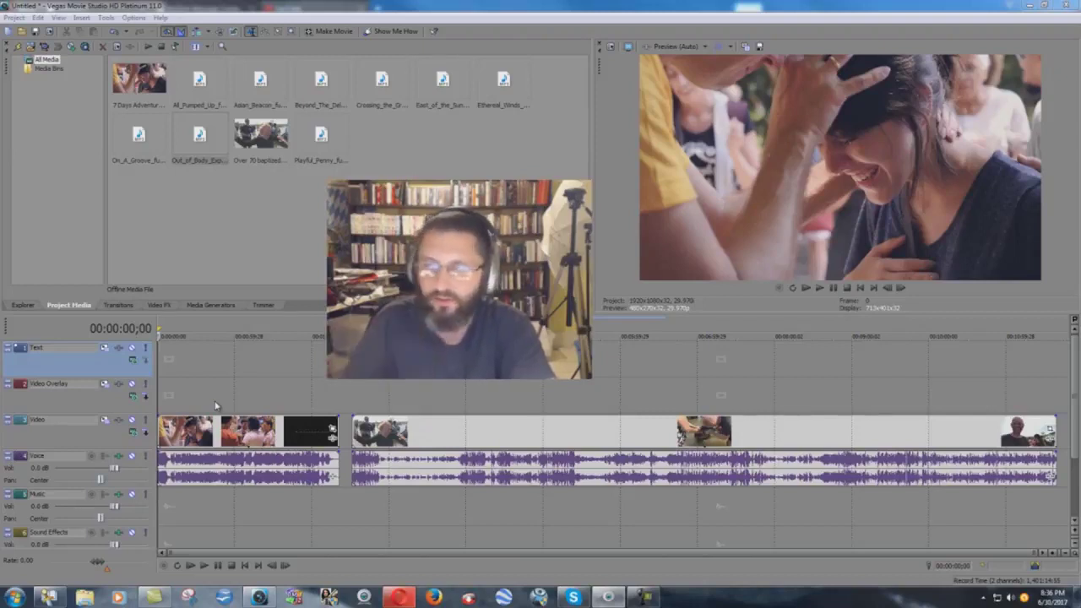
Step: Play the opening of the first clip, and its ending from about 00:01:52 on into the second clip
click(210, 567)
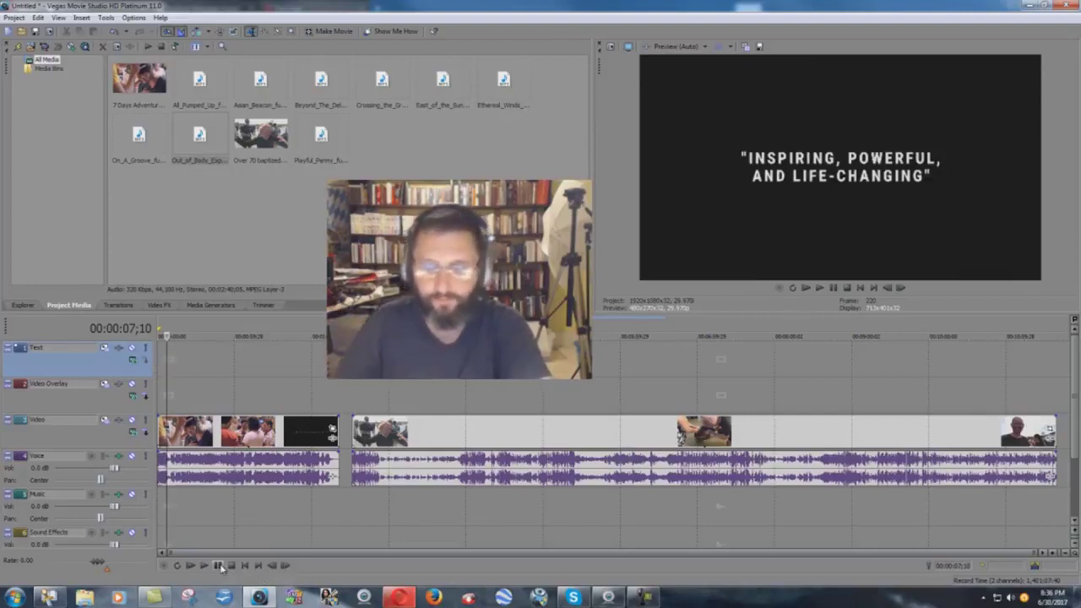
click(319, 405)
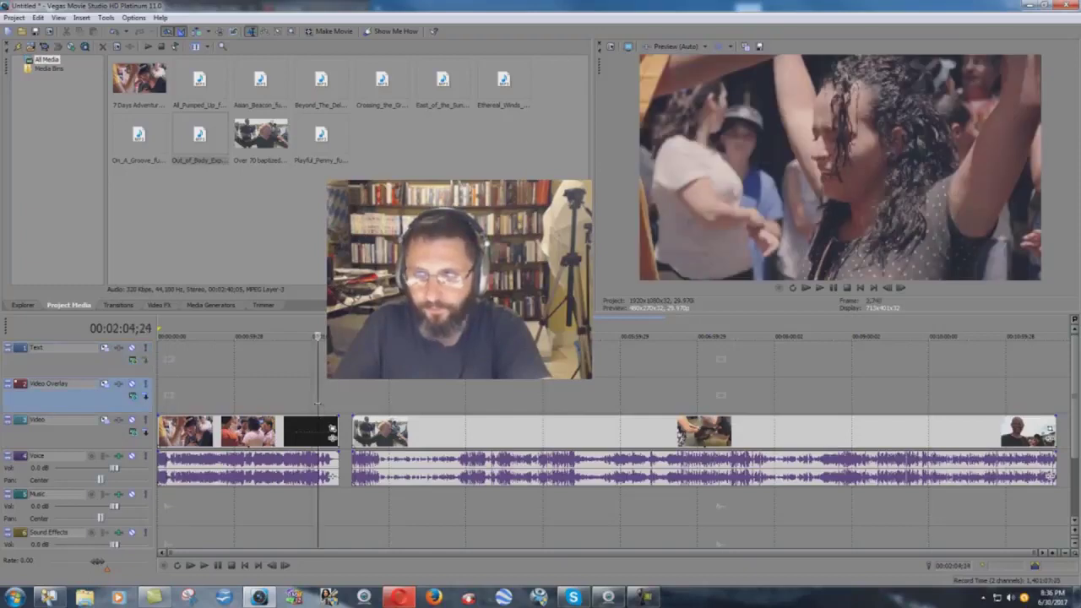
click(306, 405)
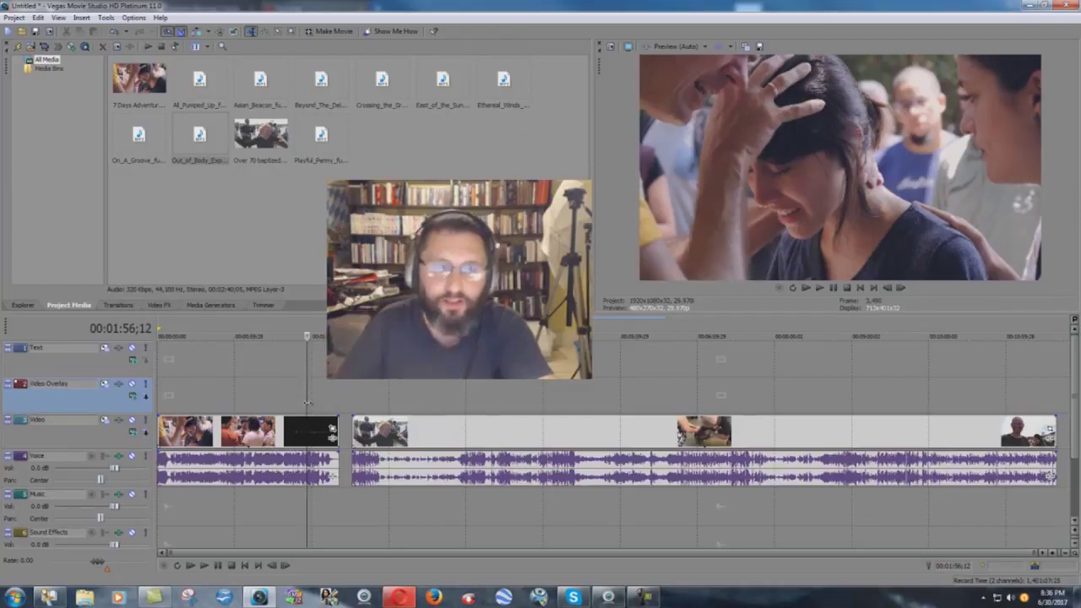
click(303, 404)
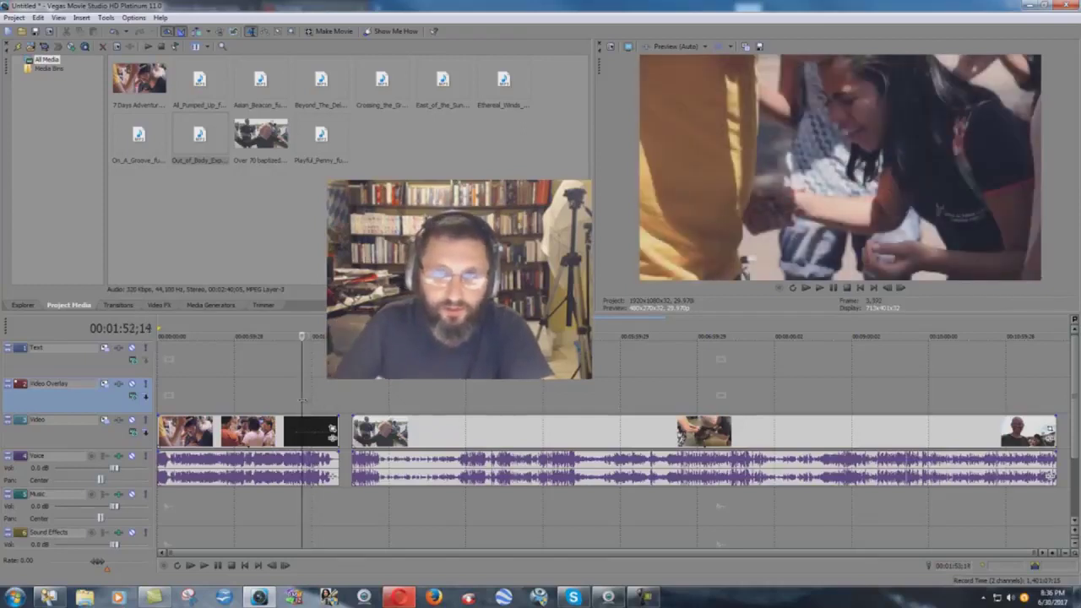
click(204, 566)
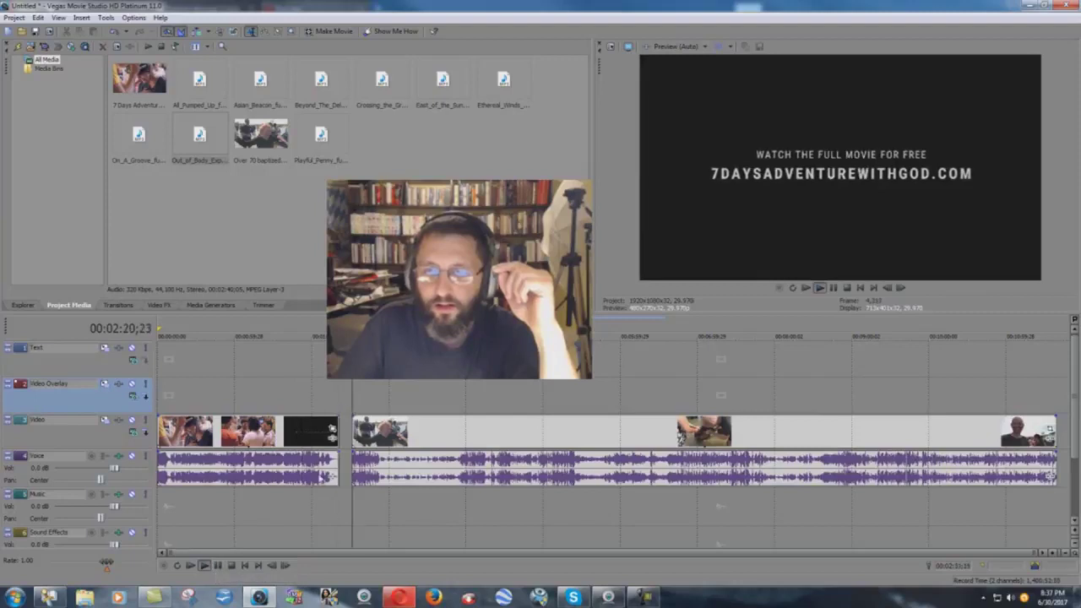
click(232, 566)
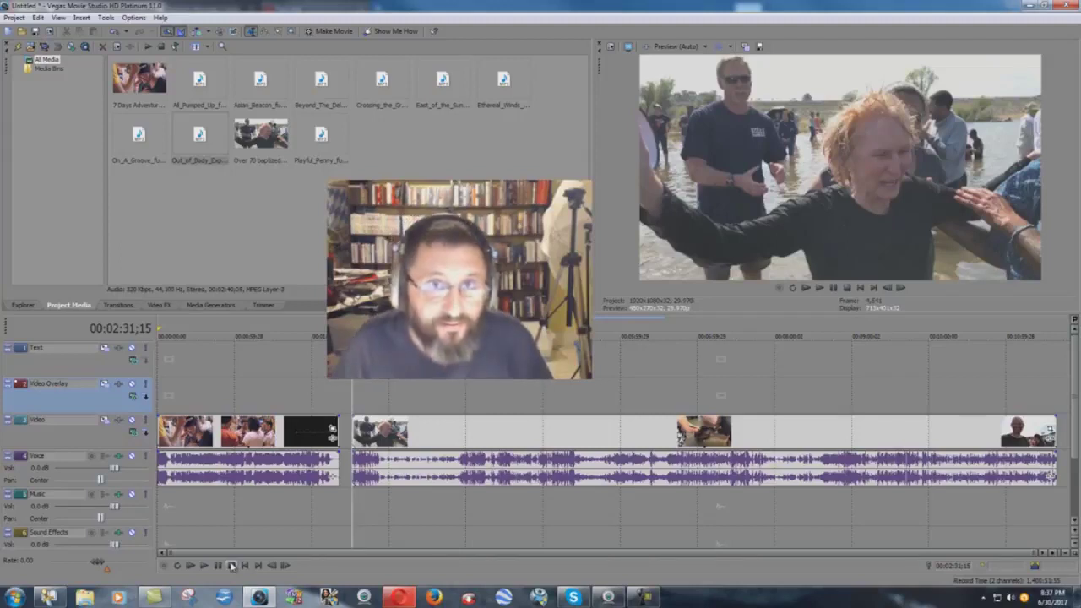
Step: Play the first clip with the Voice track muted to judge the footage without sound, and unmute the track
click(312, 398)
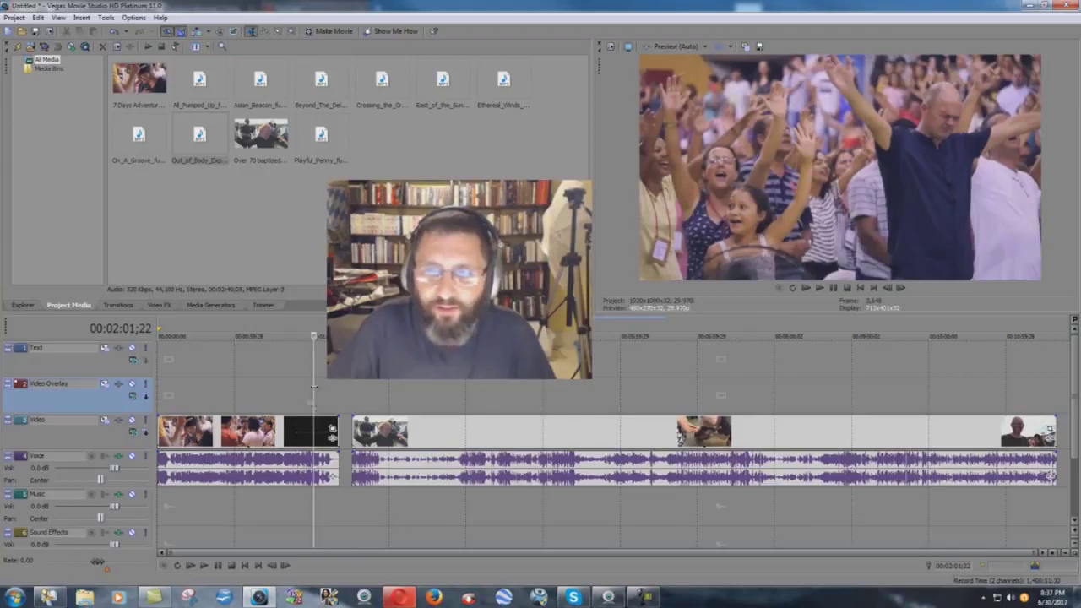
click(132, 456)
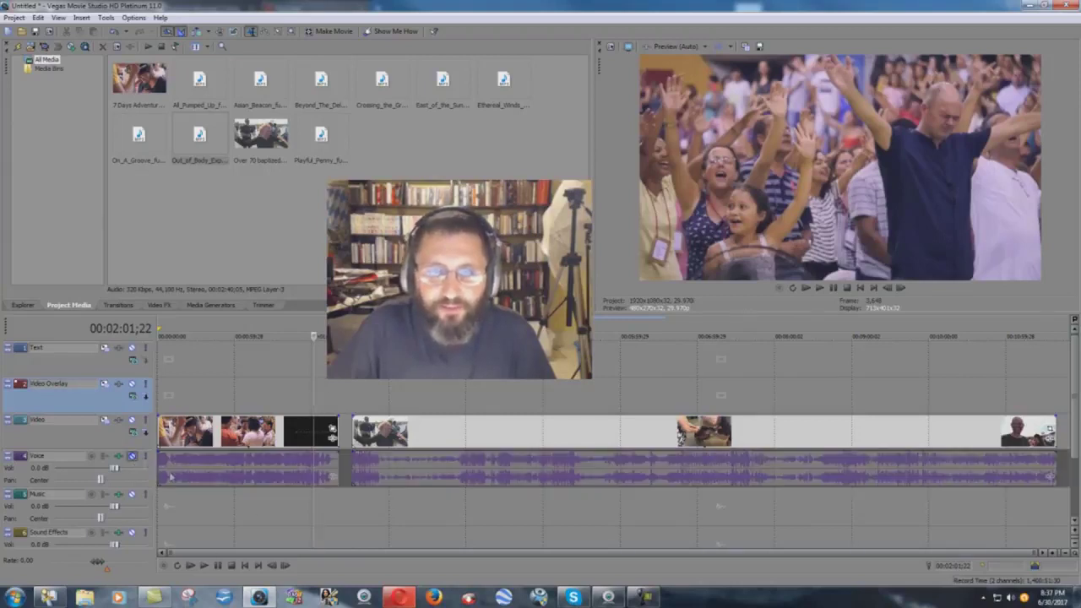
click(204, 565)
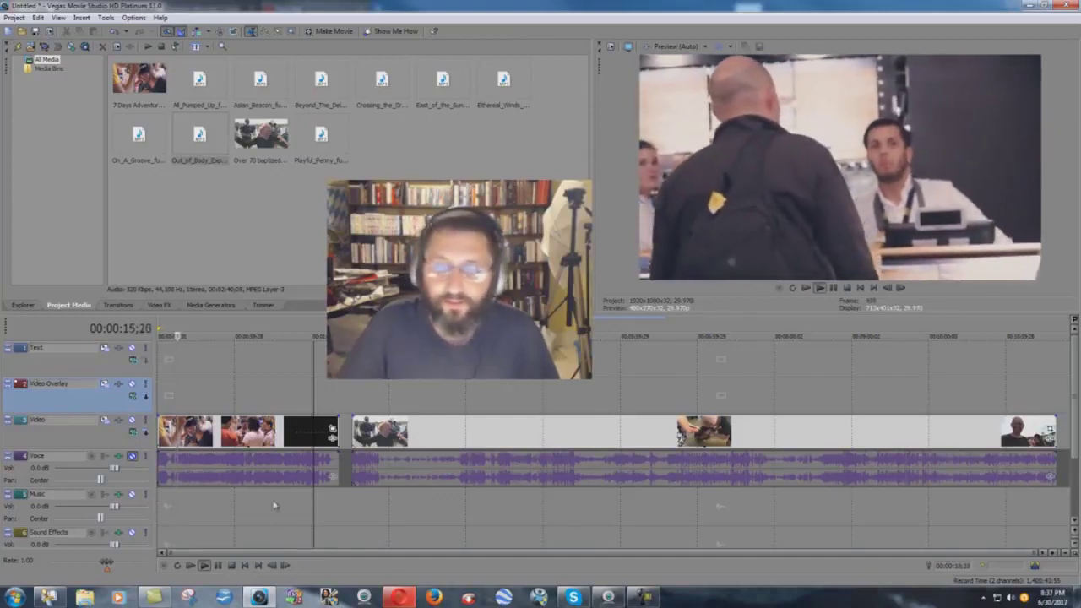
click(230, 565)
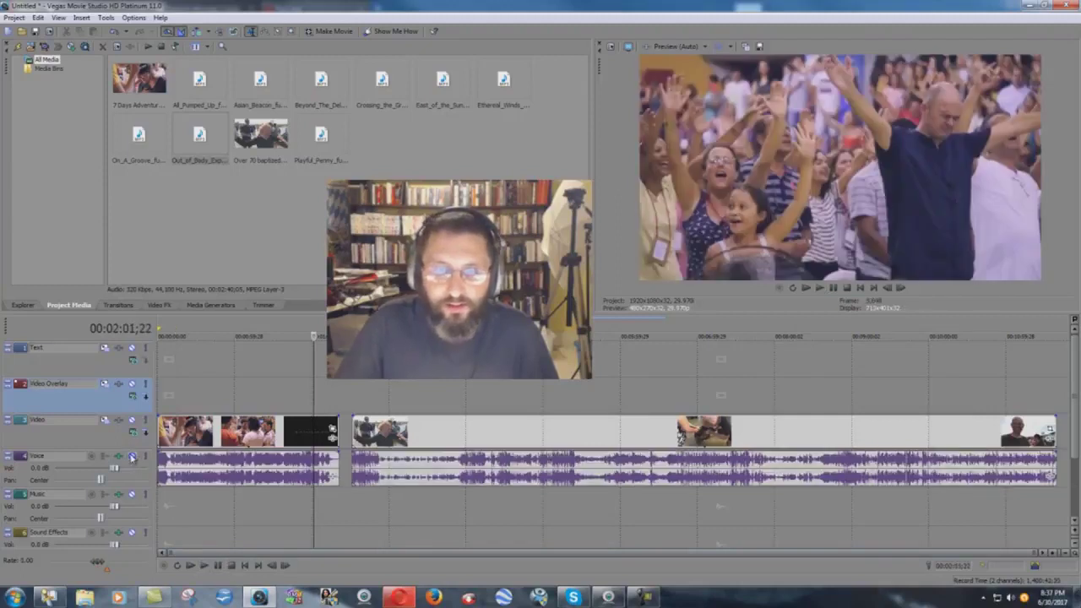
Step: Play the second clip from about 00:03:53 to 00:05:04, pausing at several points to examine how the scenes and sound work
click(456, 412)
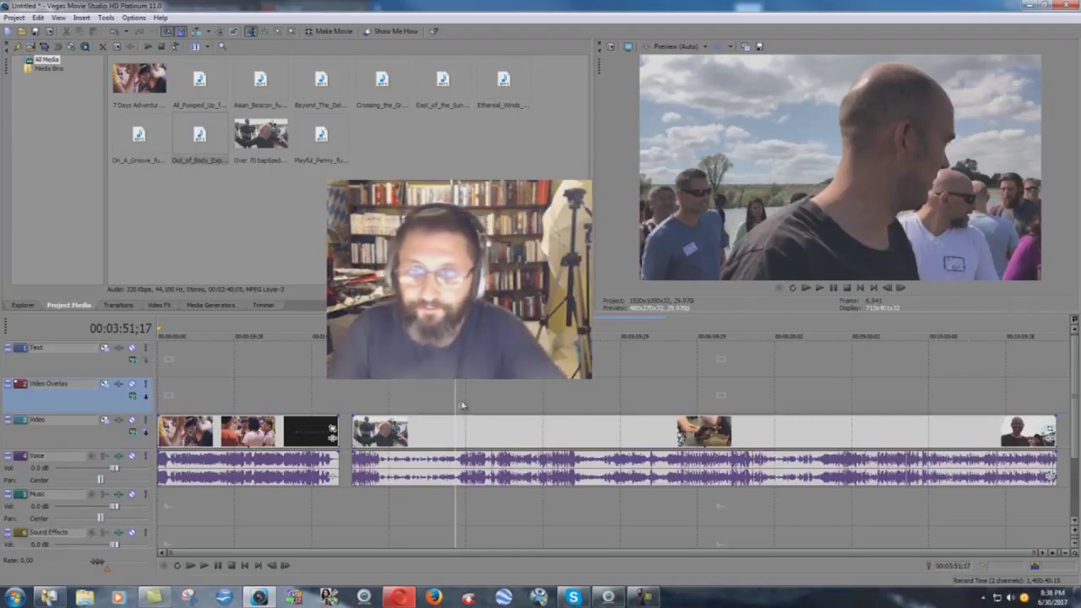
key(space)
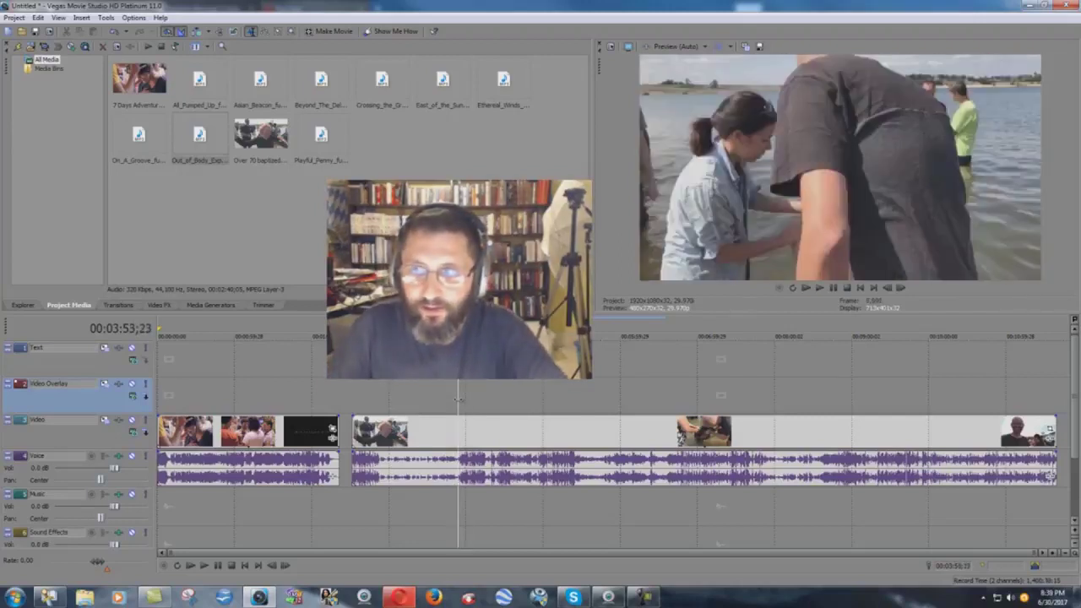
click(458, 398)
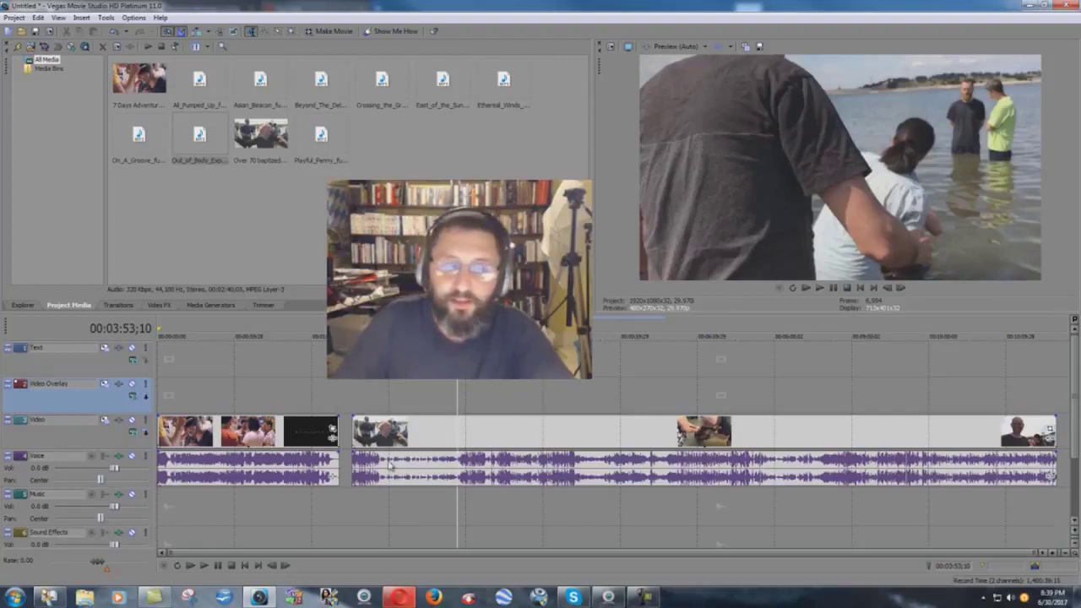
click(206, 566)
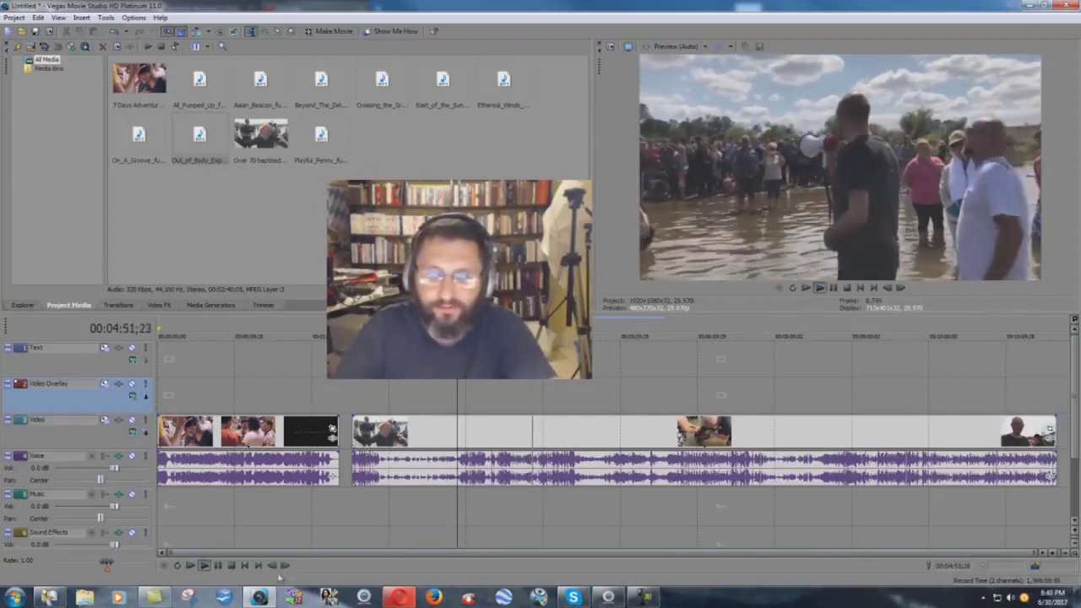
click(218, 566)
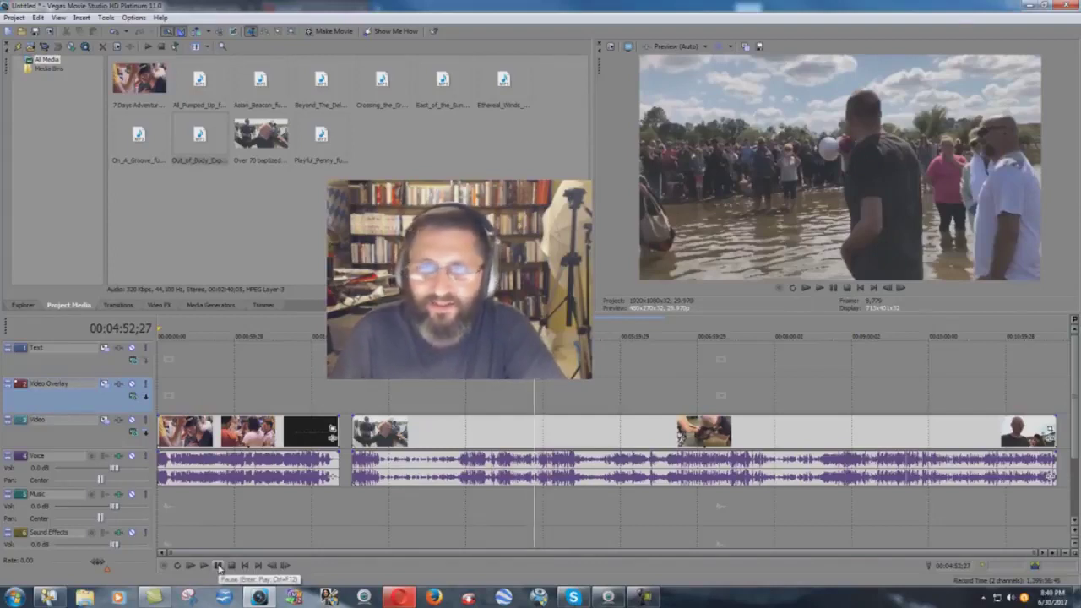
click(207, 567)
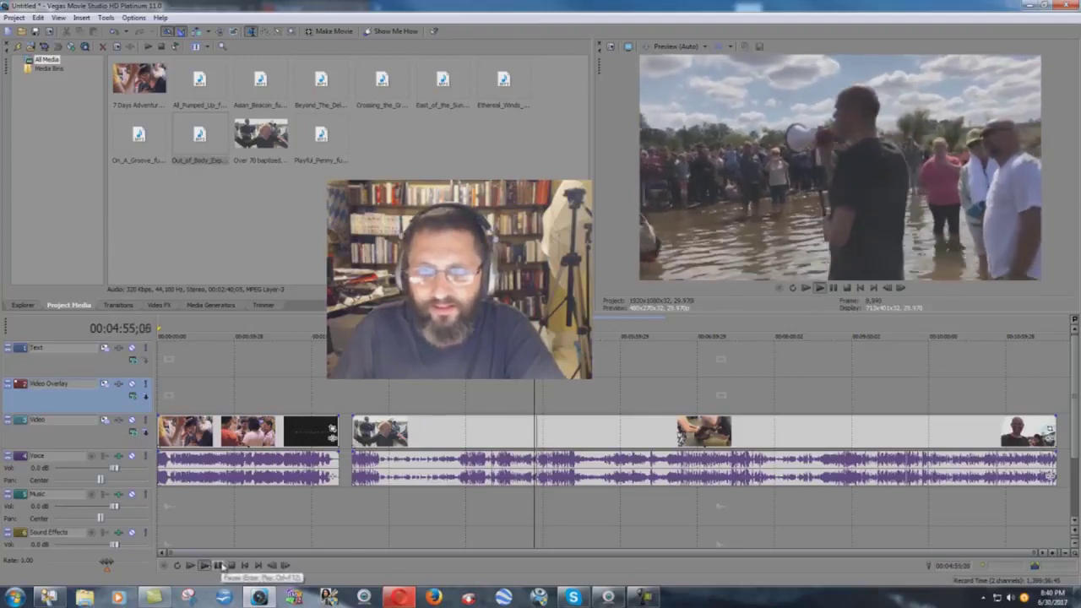
click(220, 566)
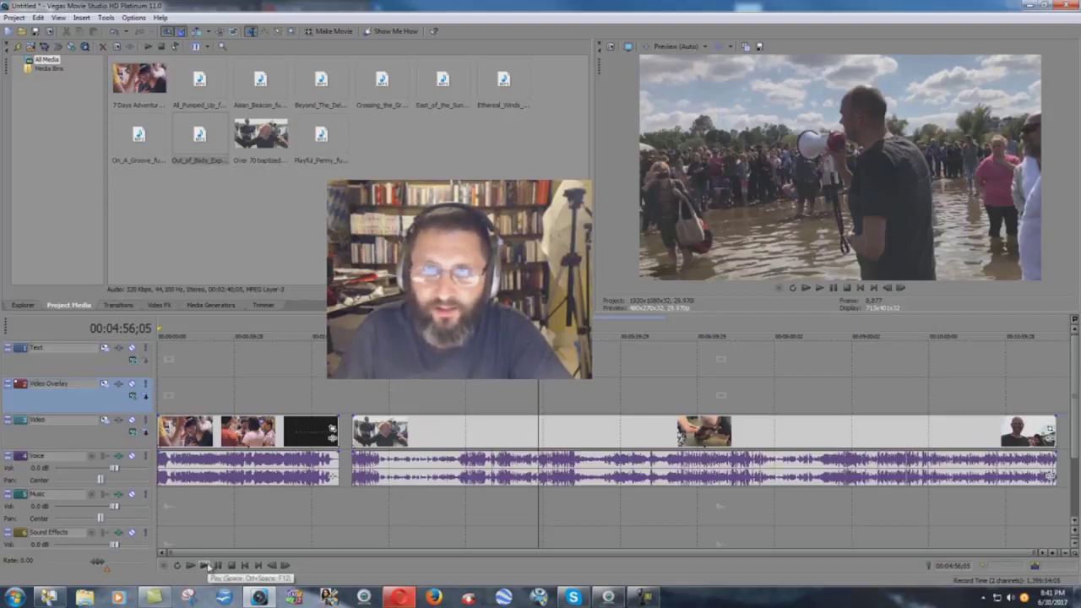
click(208, 567)
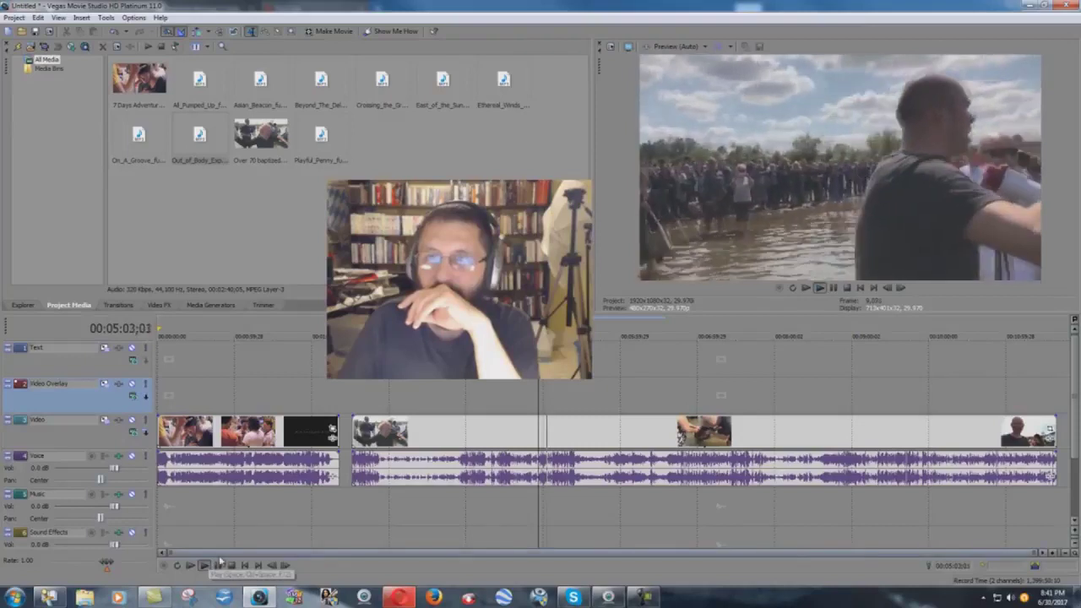
click(218, 566)
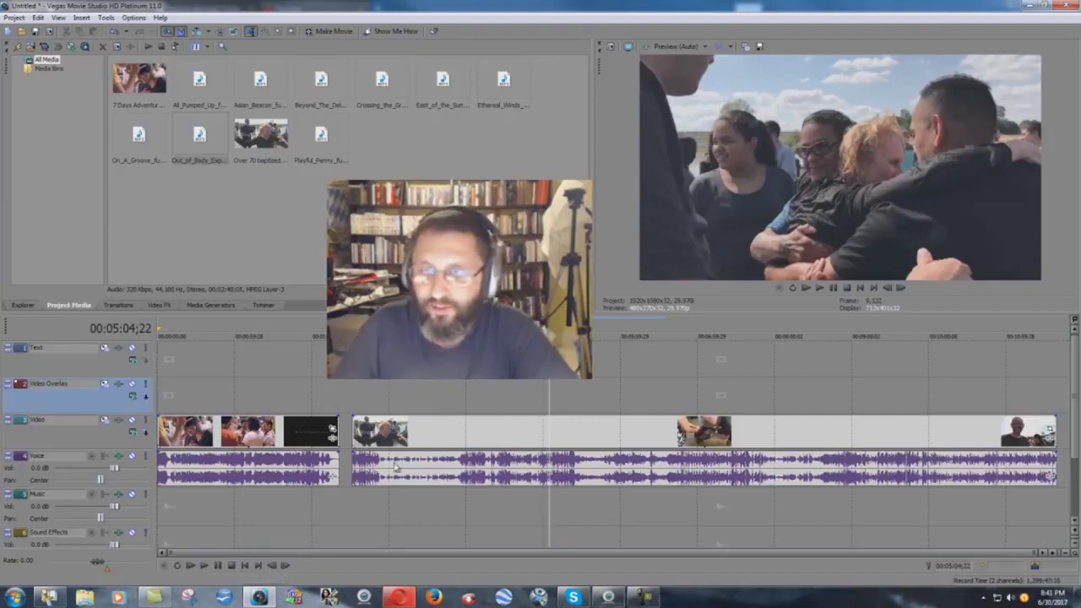
Step: Place the Asian_Beacon music on the Music track beneath the second clip, starting shortly before 00:03:53;23
click(459, 407)
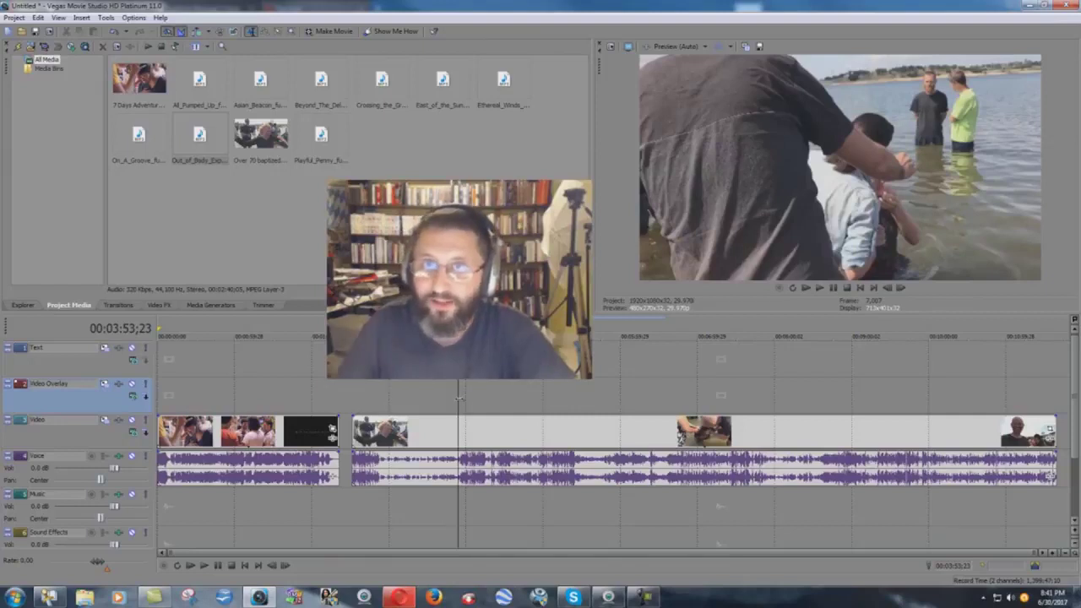
click(261, 85)
drag(381, 338, 496, 518)
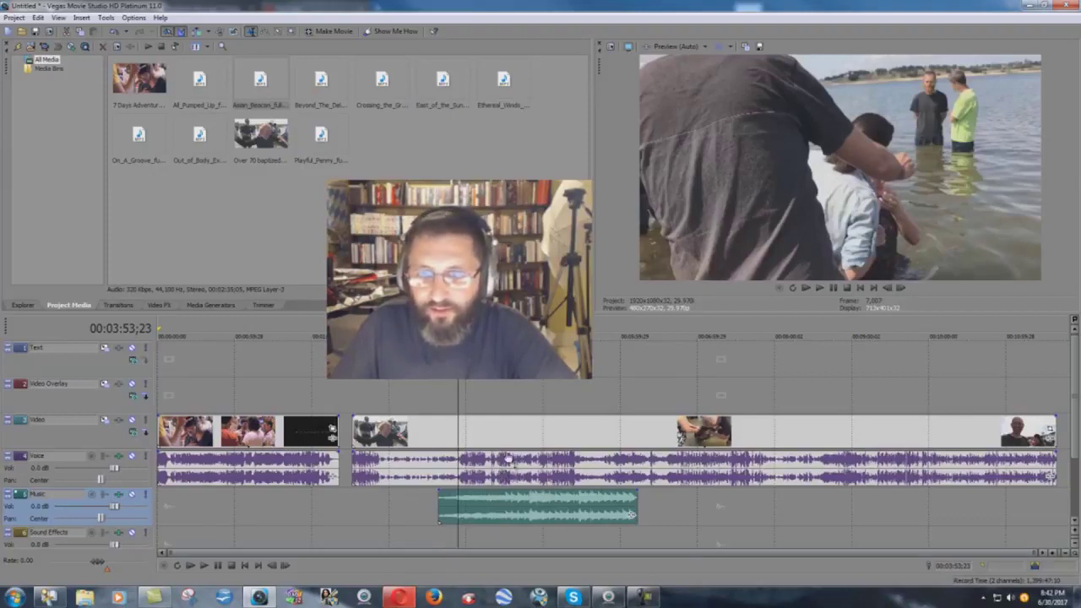
Step: Lower the gain of the second clip's Voice audio while playing it against the Asian_Beacon music
drag(507, 453, 506, 471)
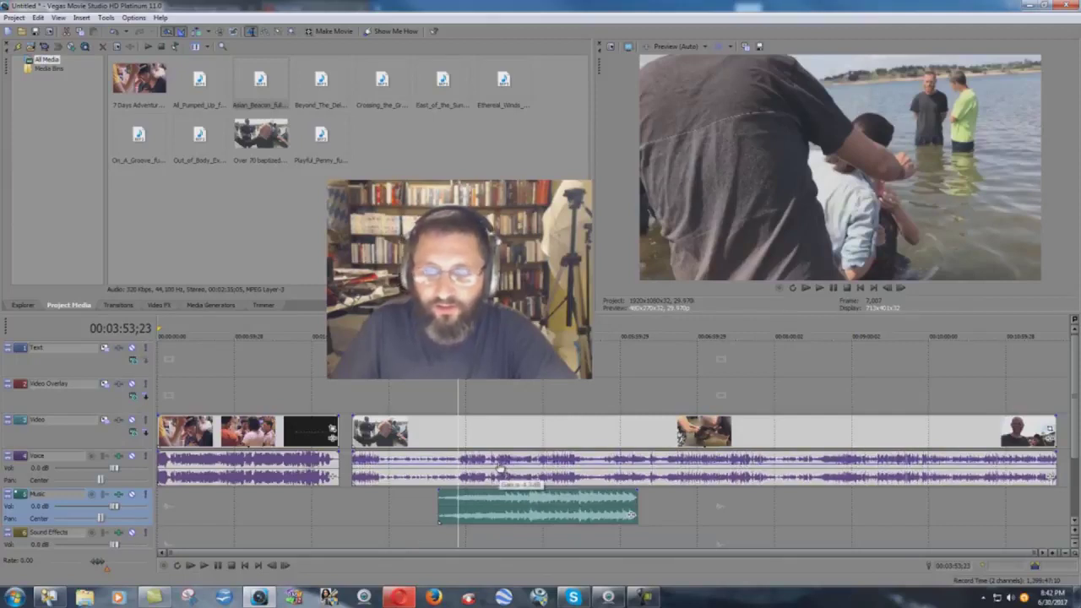
click(205, 570)
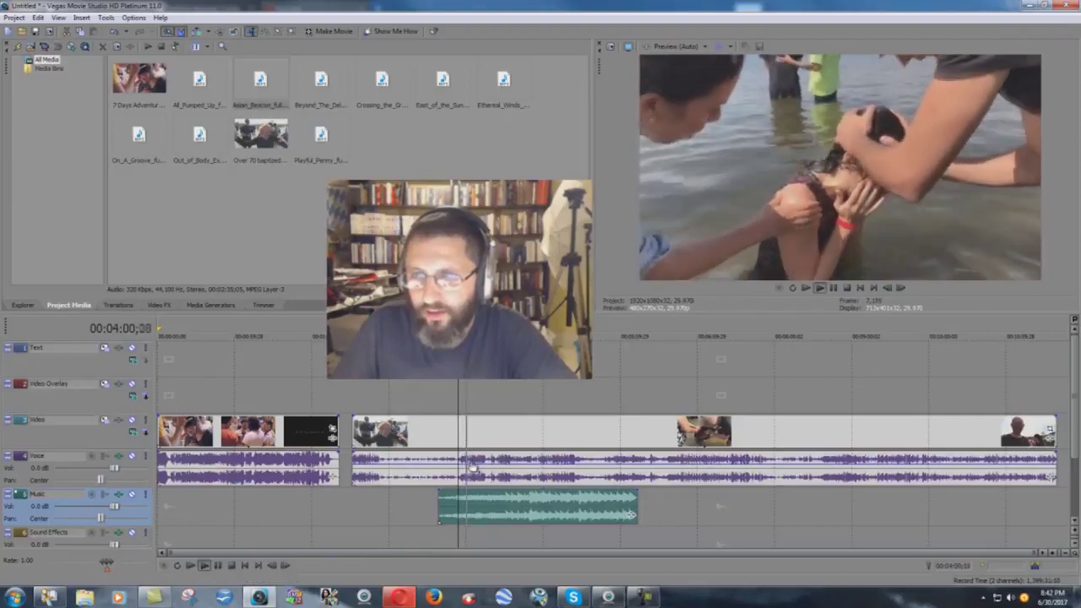
drag(472, 456, 473, 481)
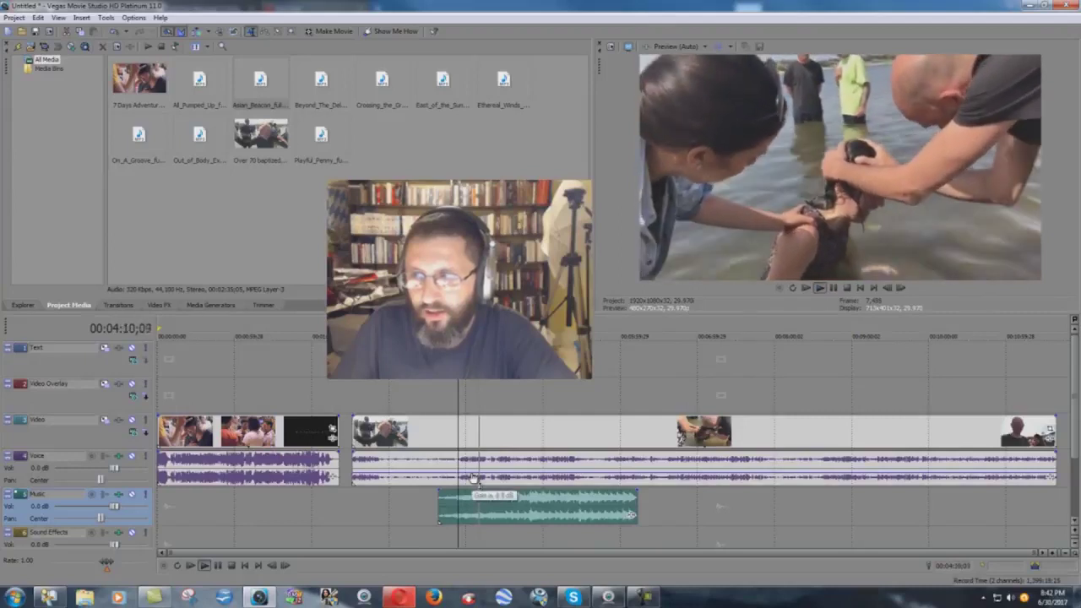
drag(473, 478, 474, 480)
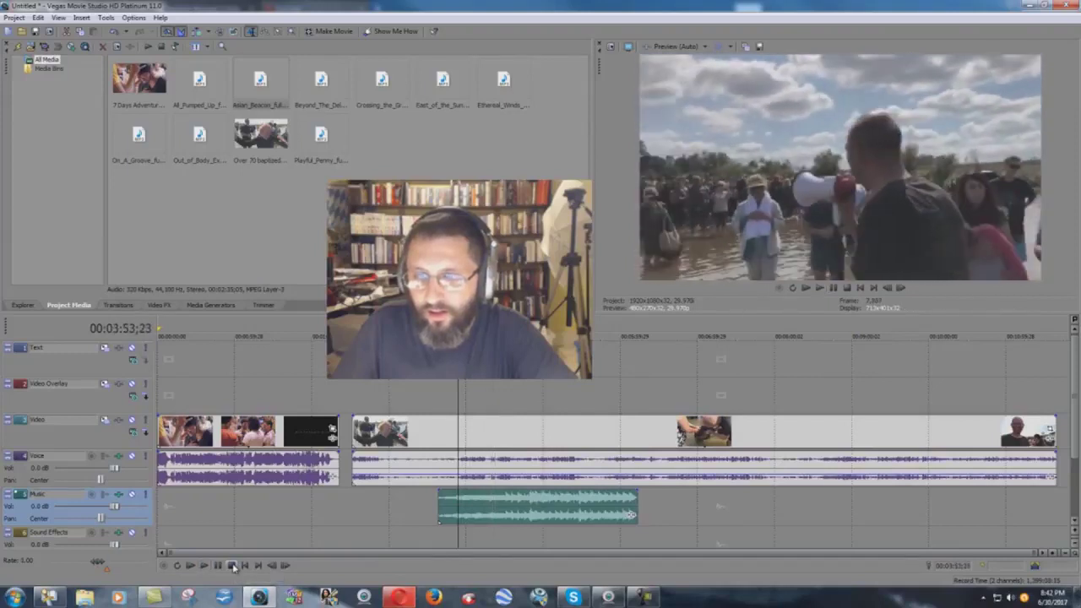
click(233, 566)
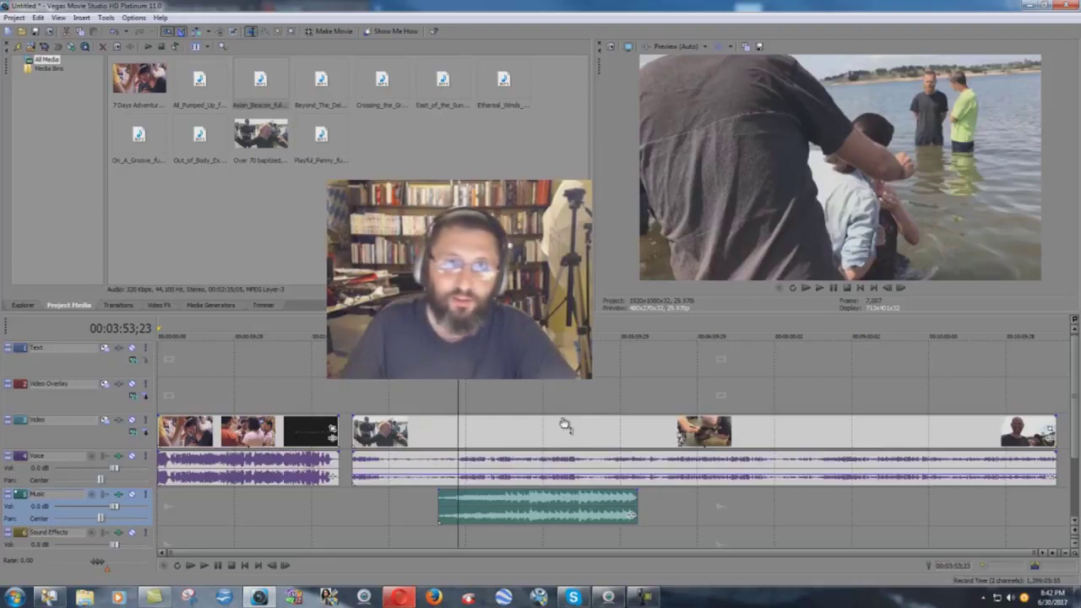
Step: Replace the Asian_Beacon music with All_Pumped_Up at 00:03:53;23 on the Music track, with the Voice audio back at full gain
right_click(504, 506)
click(613, 363)
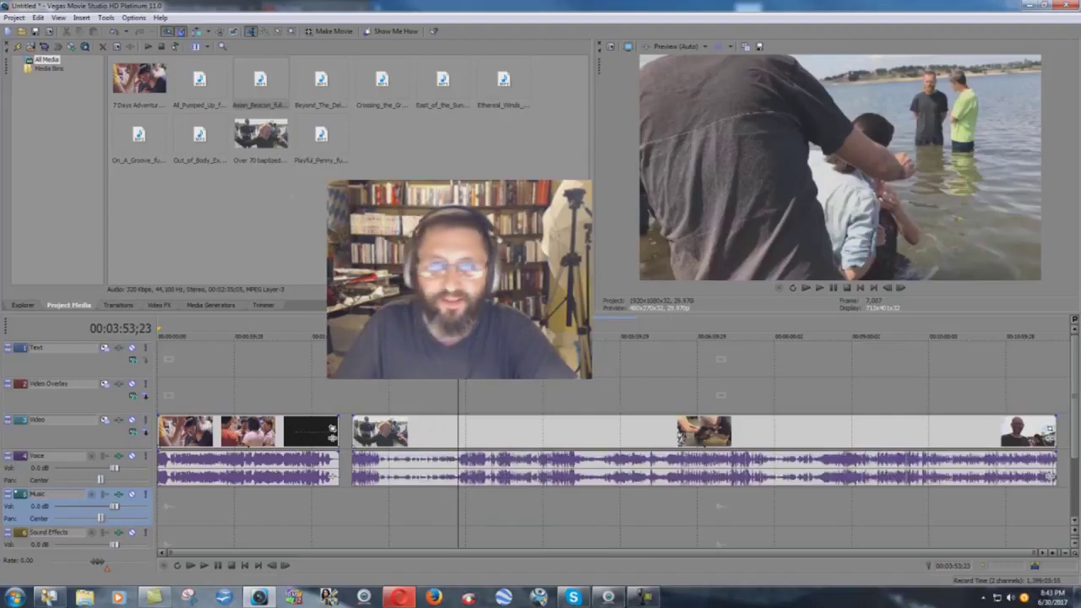
click(191, 80)
drag(319, 207, 467, 512)
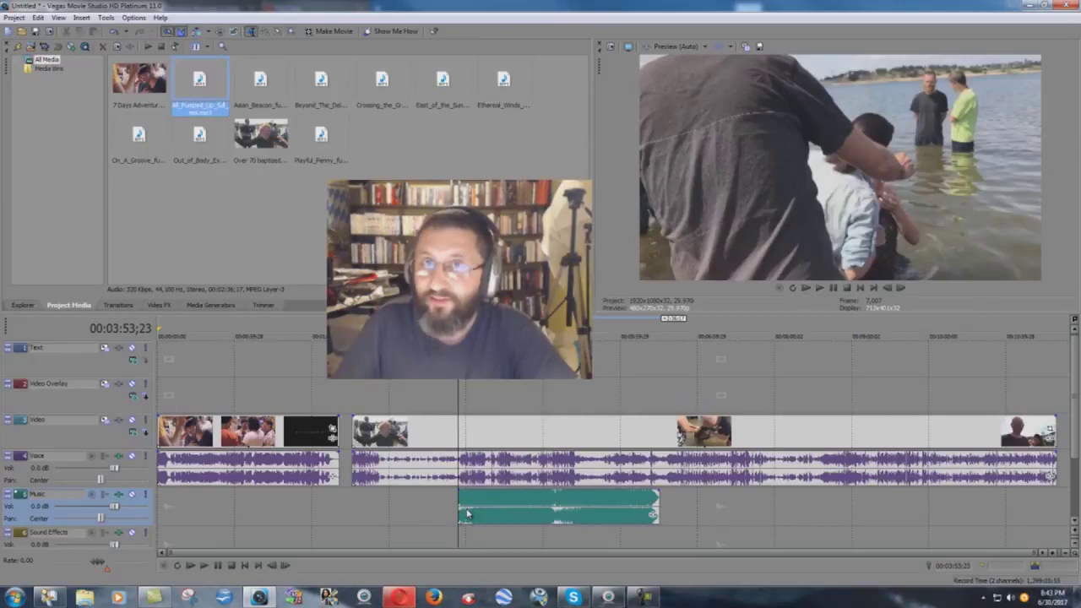
Step: Play the second clip with the All_Pumped_Up music and return the cursor to the start of the music
click(210, 566)
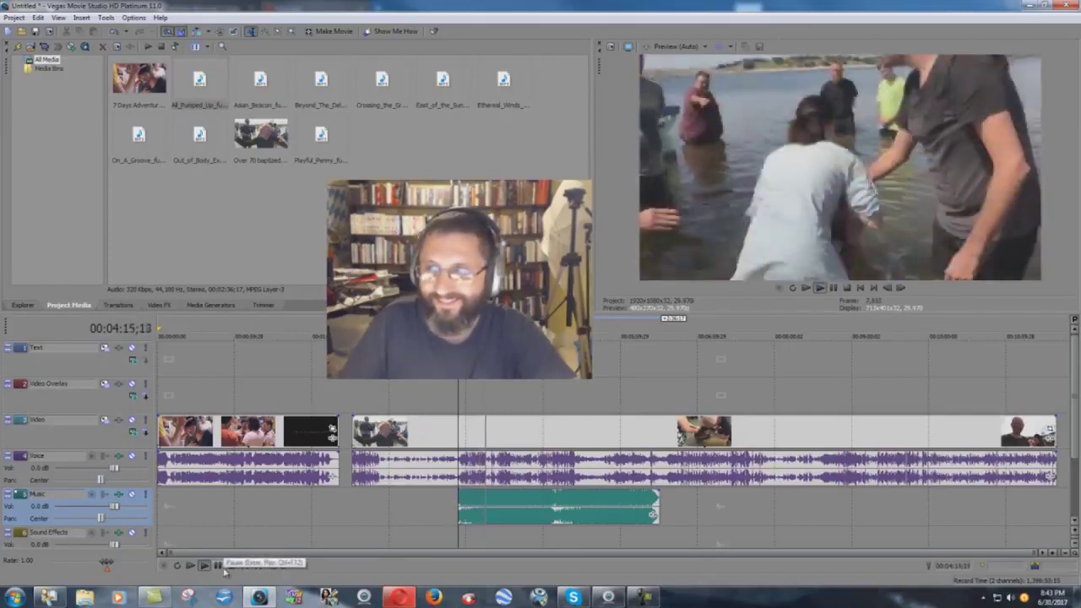
click(223, 569)
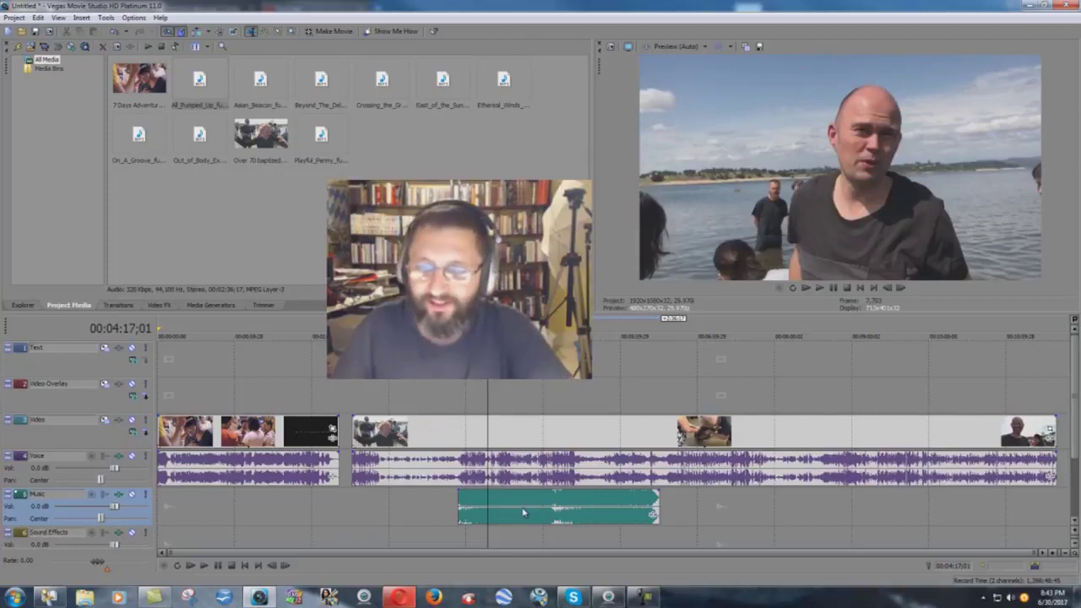
click(456, 409)
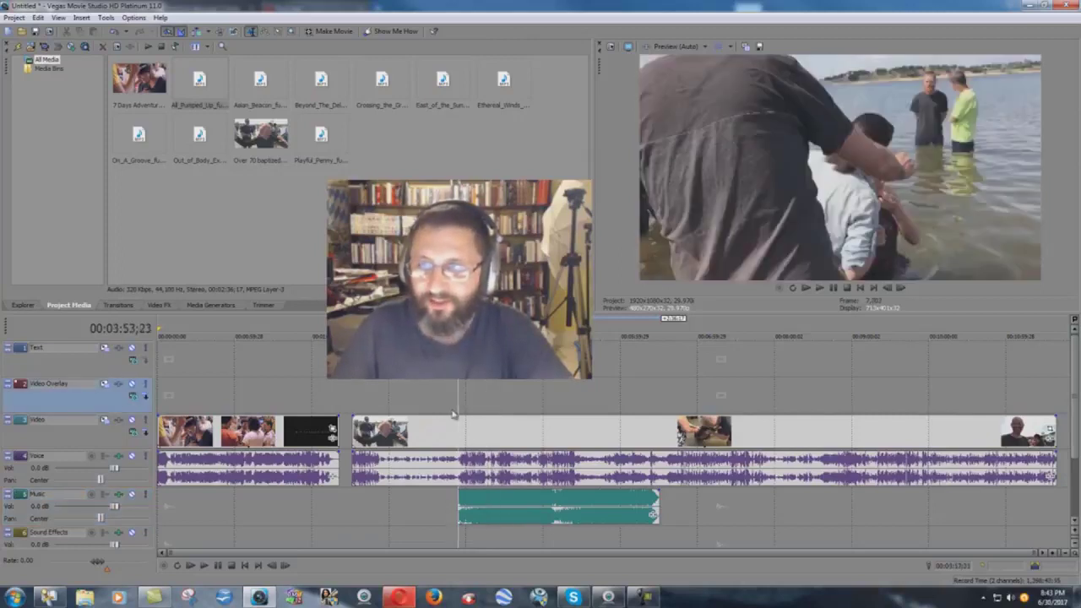
Step: Replace the All_Pumped_Up music with Beyond_The_Delta at 00:03:53;23 on the Music track and play it with the video
right_click(525, 513)
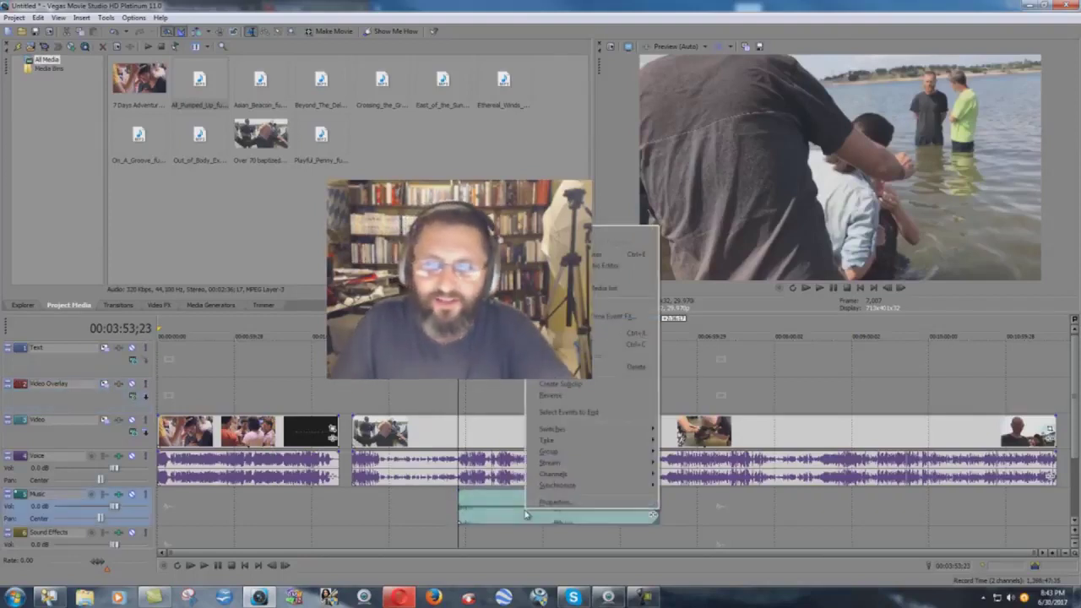
click(638, 367)
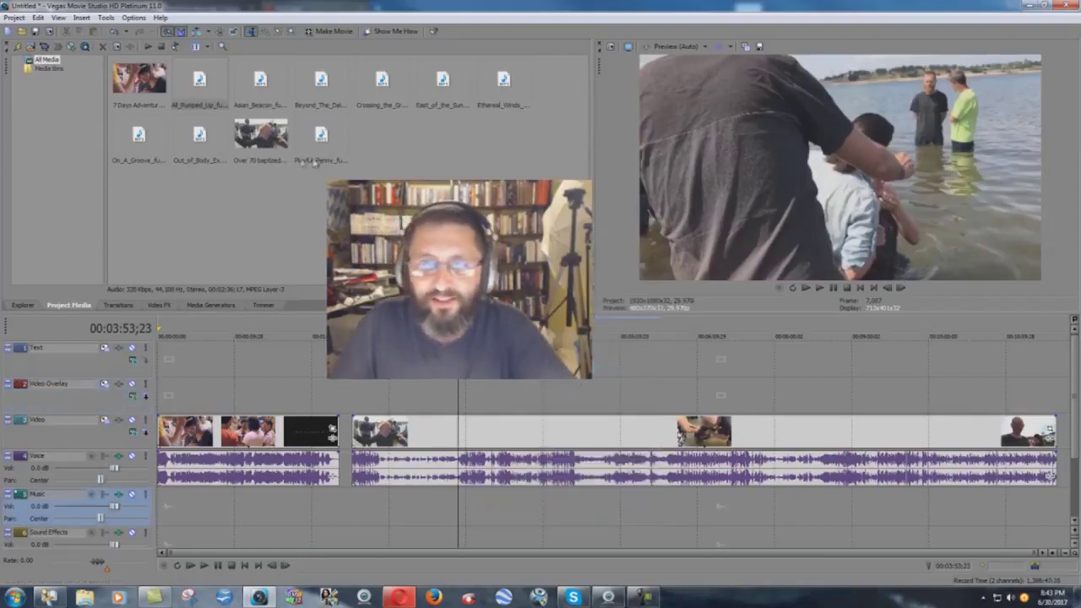
click(331, 80)
drag(325, 80, 465, 519)
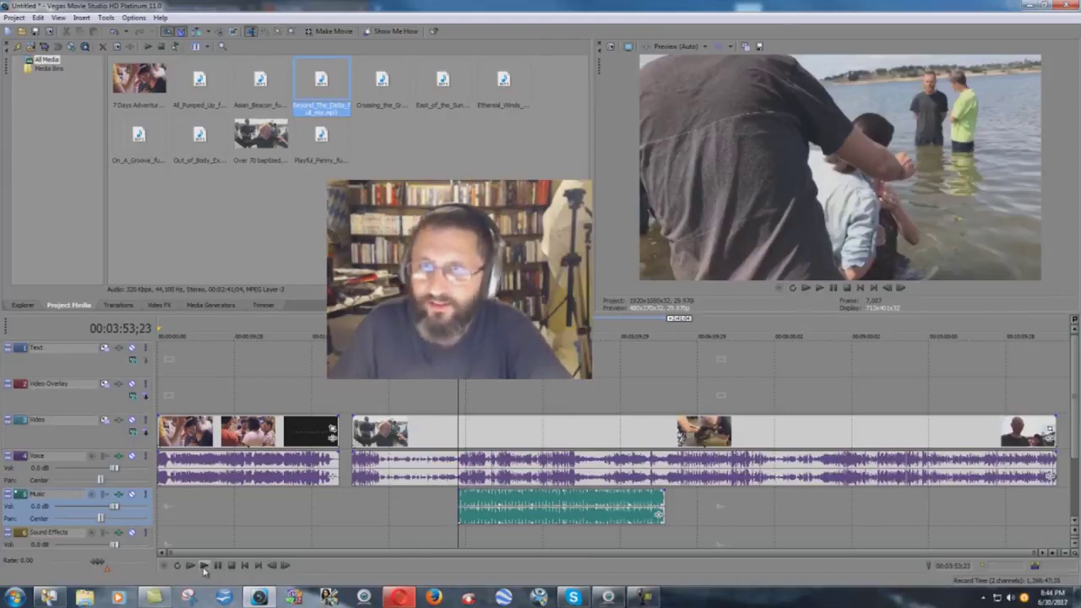
click(204, 568)
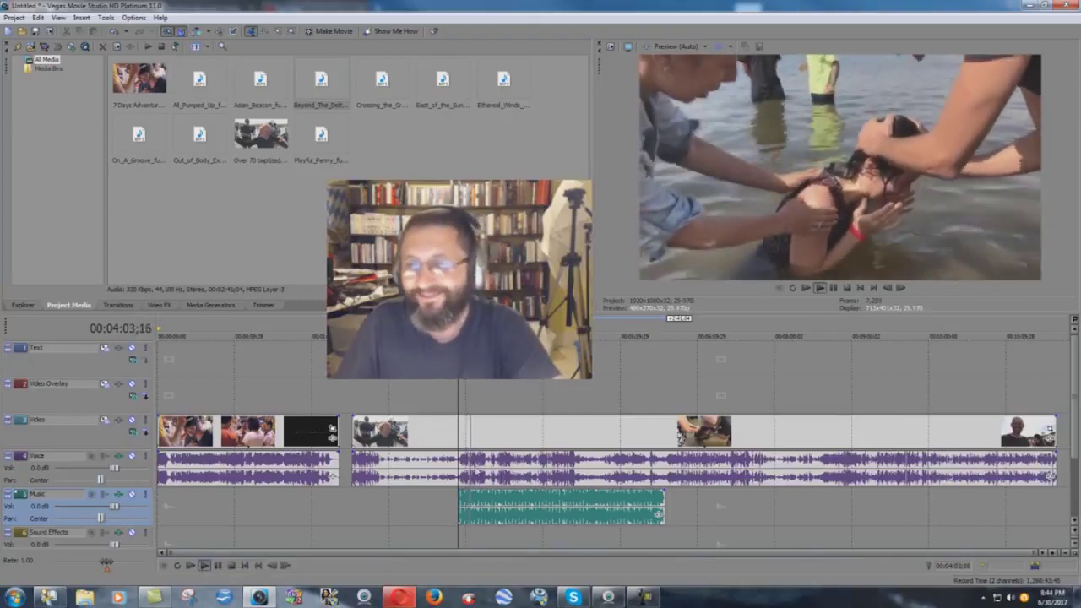
Step: Lower the gain of the second clip's Voice audio under the Beyond_The_Delta music and stop playback
drag(490, 459, 491, 475)
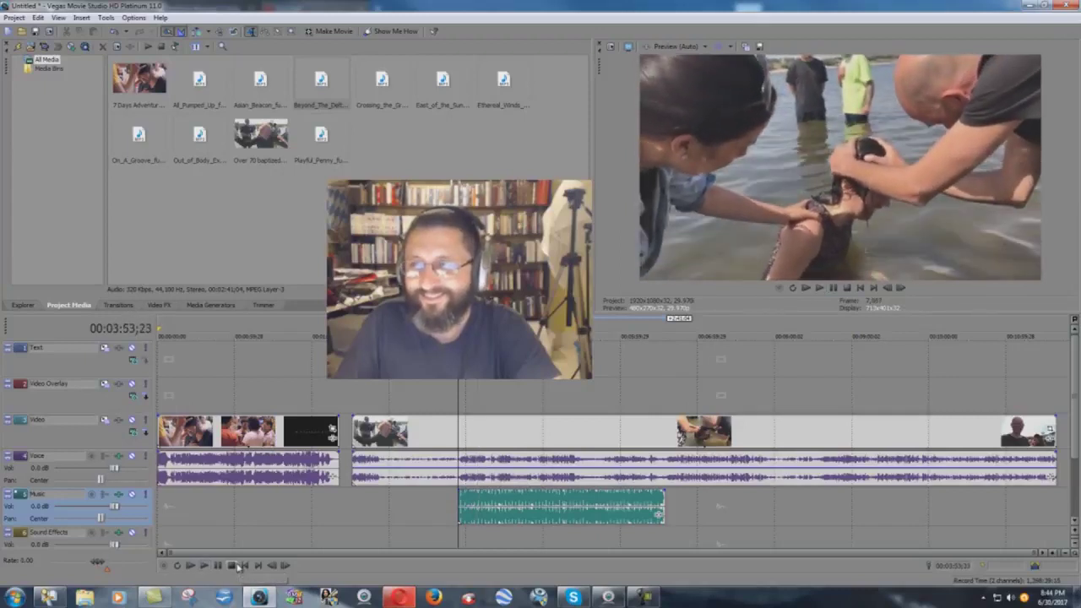
click(238, 566)
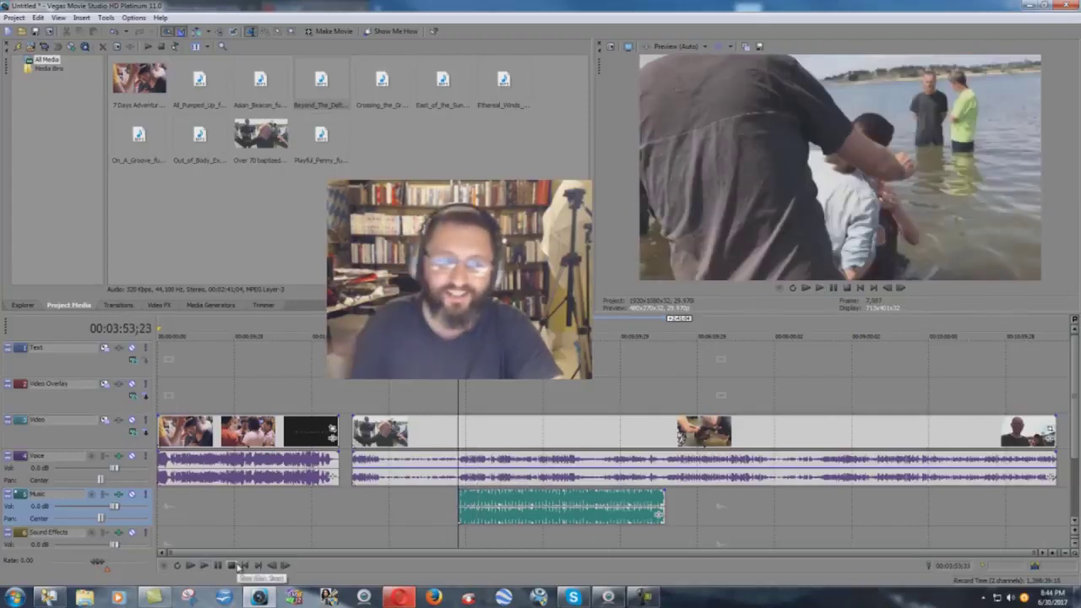
Step: Replace the Beyond_The_Delta music with Crossing_the_Great_Divide at 00:03:53;23 on the Music track
right_click(564, 512)
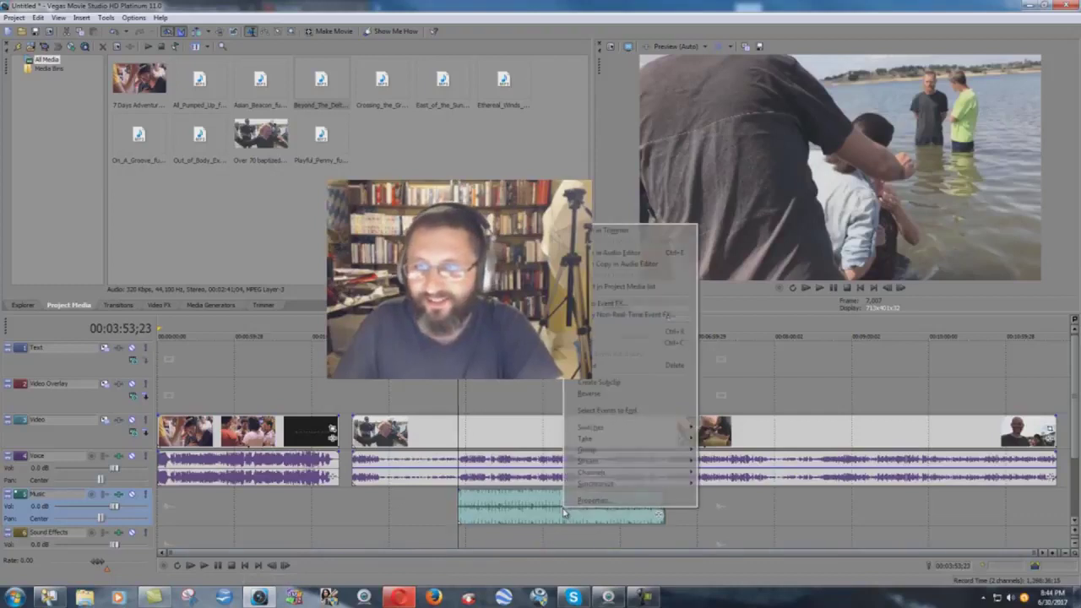
click(608, 367)
click(388, 95)
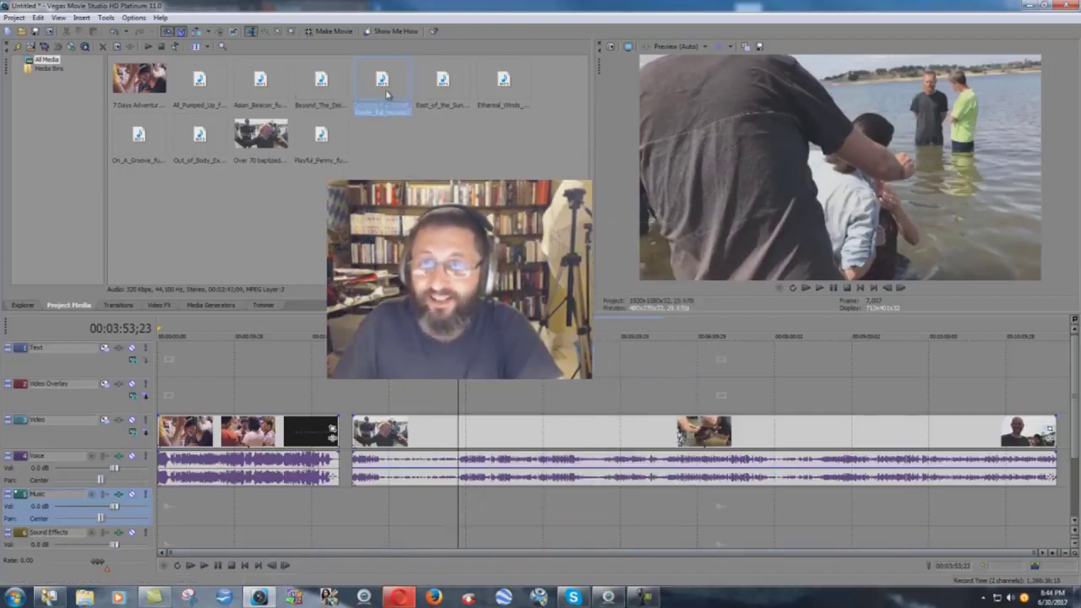
drag(399, 108, 465, 521)
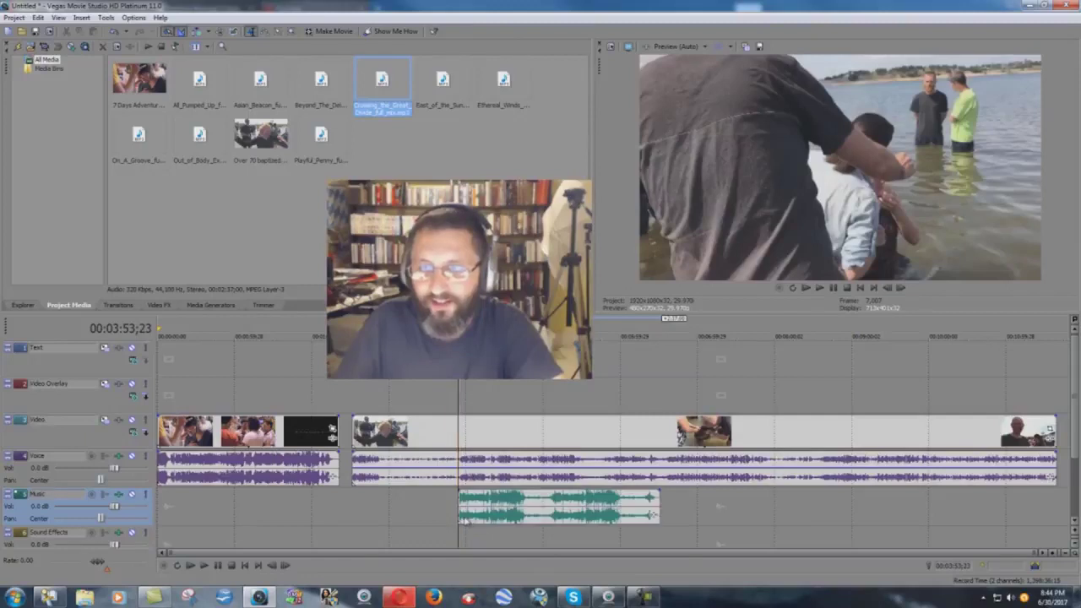
Step: Readjust the gain of the second clip's Voice audio to a reduced level and play it with the Crossing_the_Great_Divide music
click(496, 475)
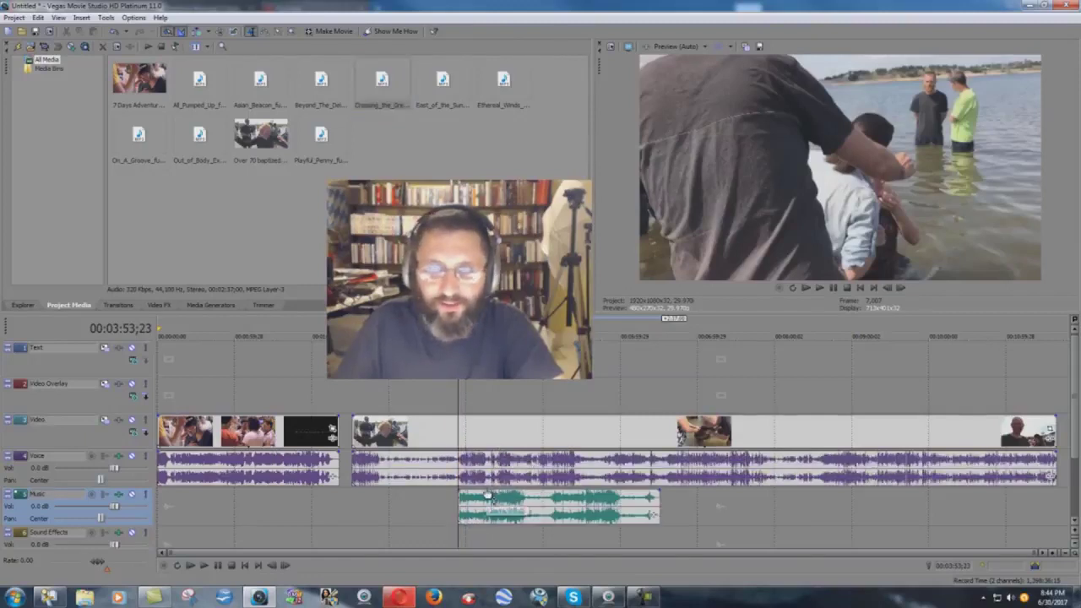
drag(497, 454, 497, 475)
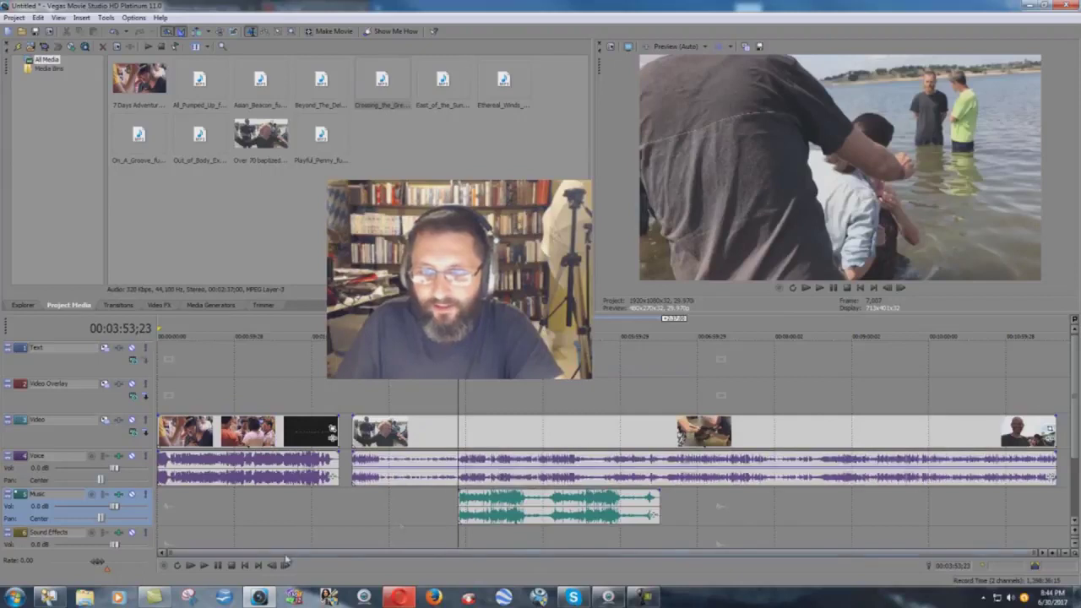
click(206, 566)
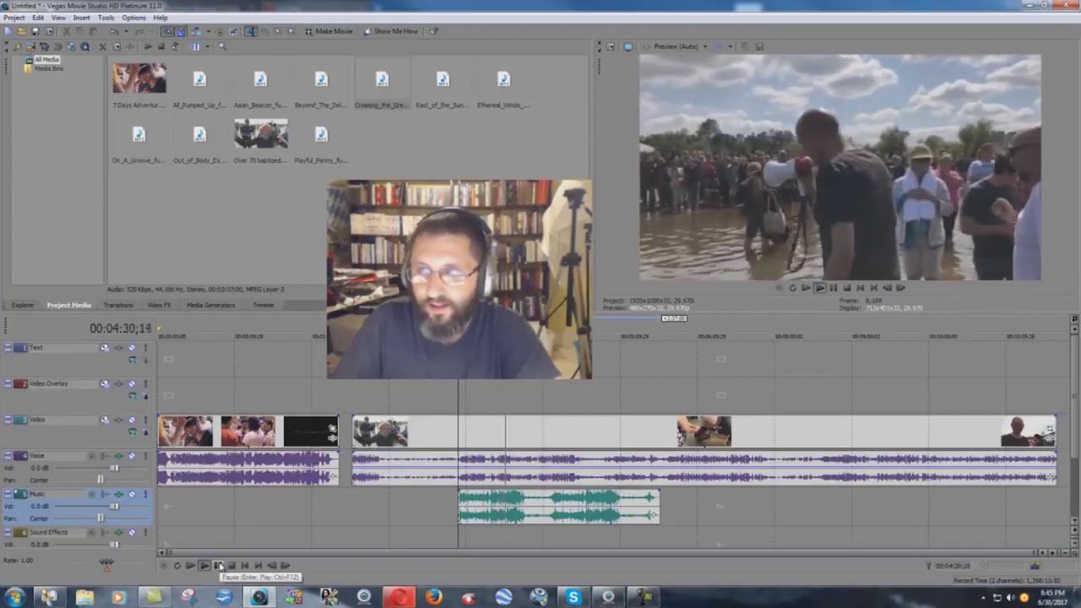
click(219, 566)
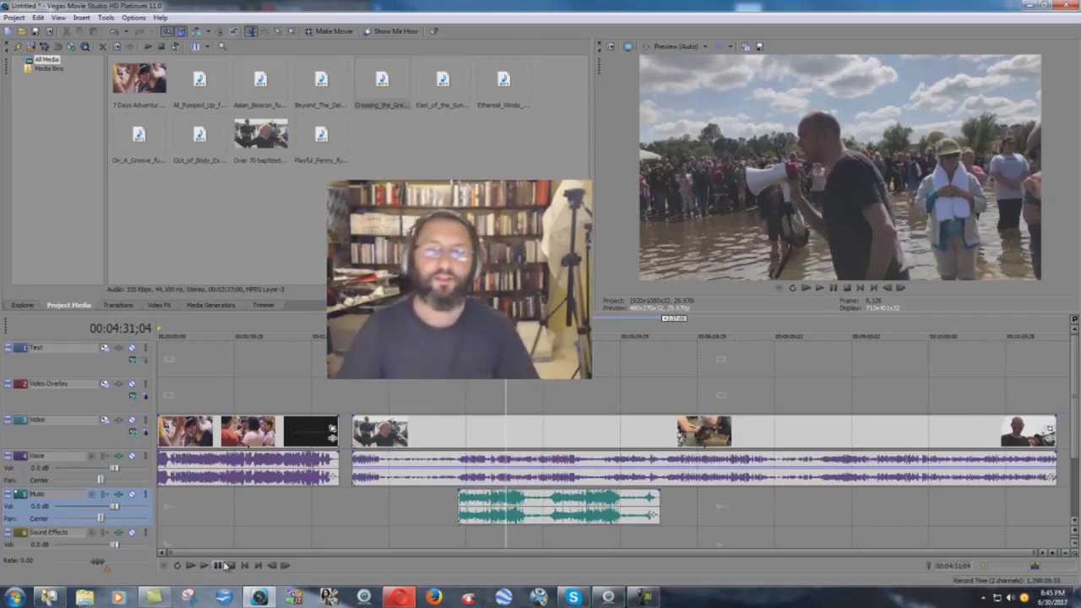
Step: Play the footage with the Voice track muted, unmute the track and return the cursor to 00:03:53;23
click(131, 455)
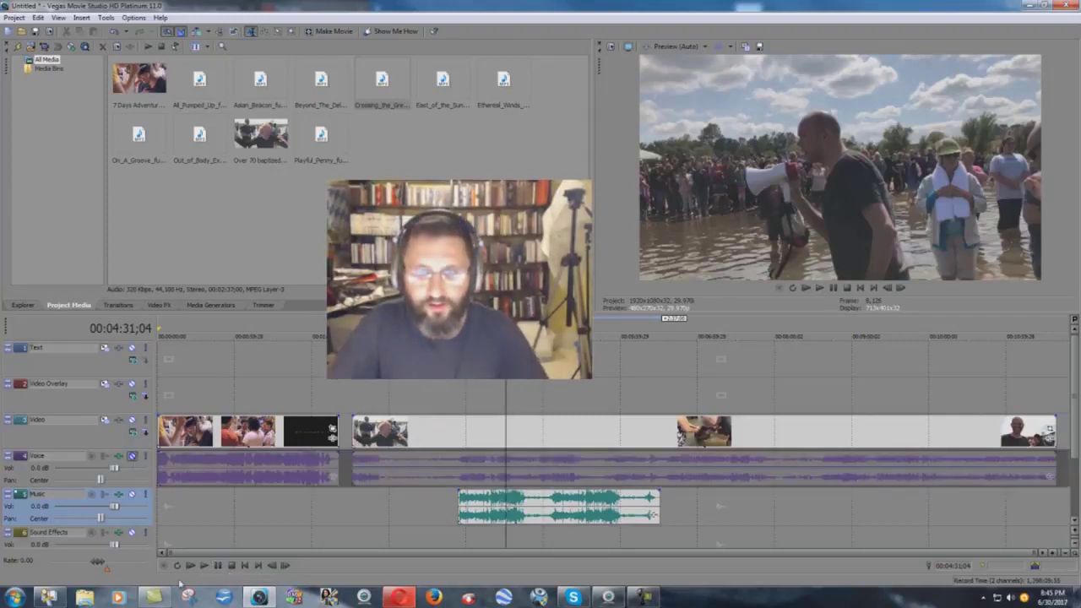
click(204, 566)
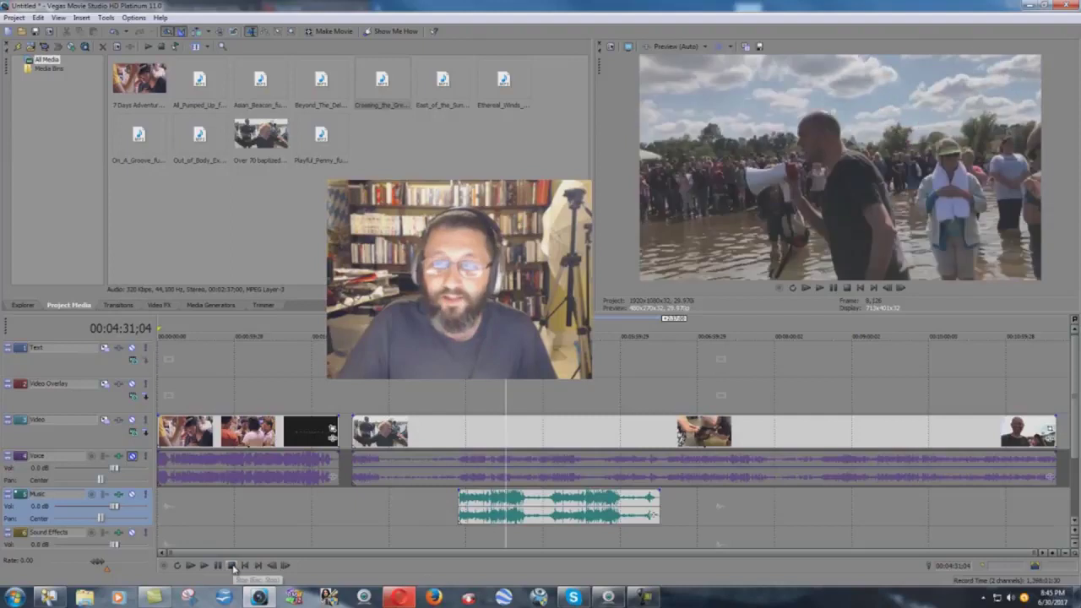
click(233, 566)
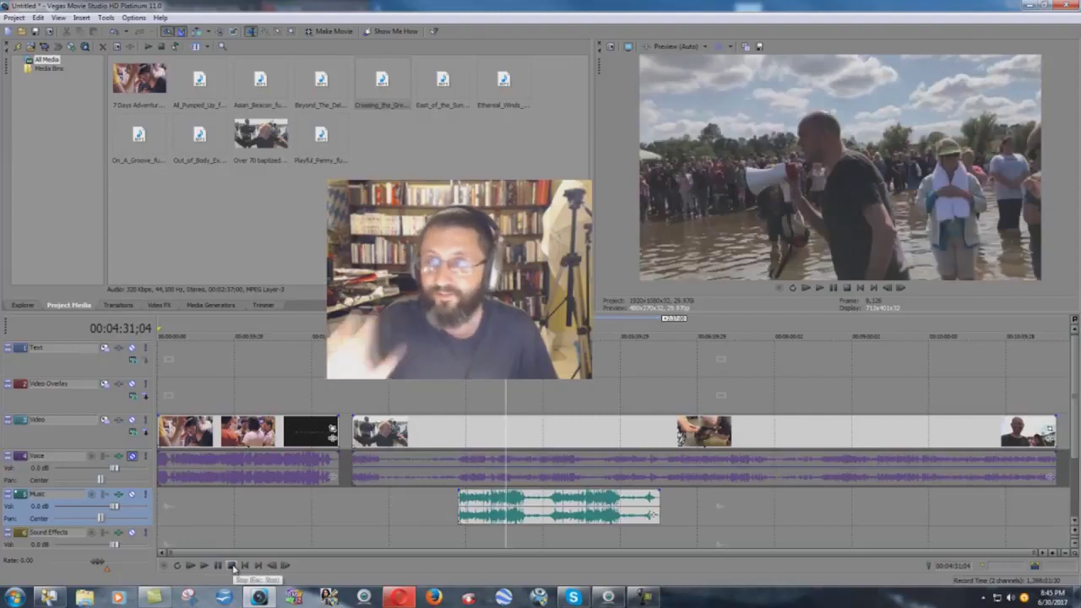
click(459, 397)
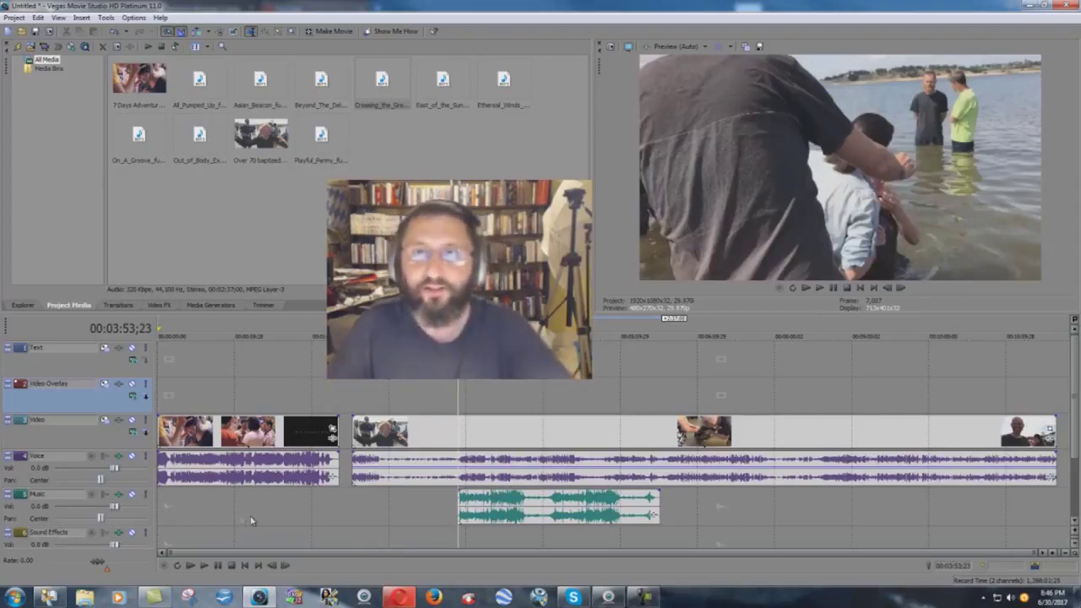
Step: Replace the Crossing_the_Great_Divide music with East_of_the_Sunset at 00:03:53;23 on the Music track
right_click(552, 505)
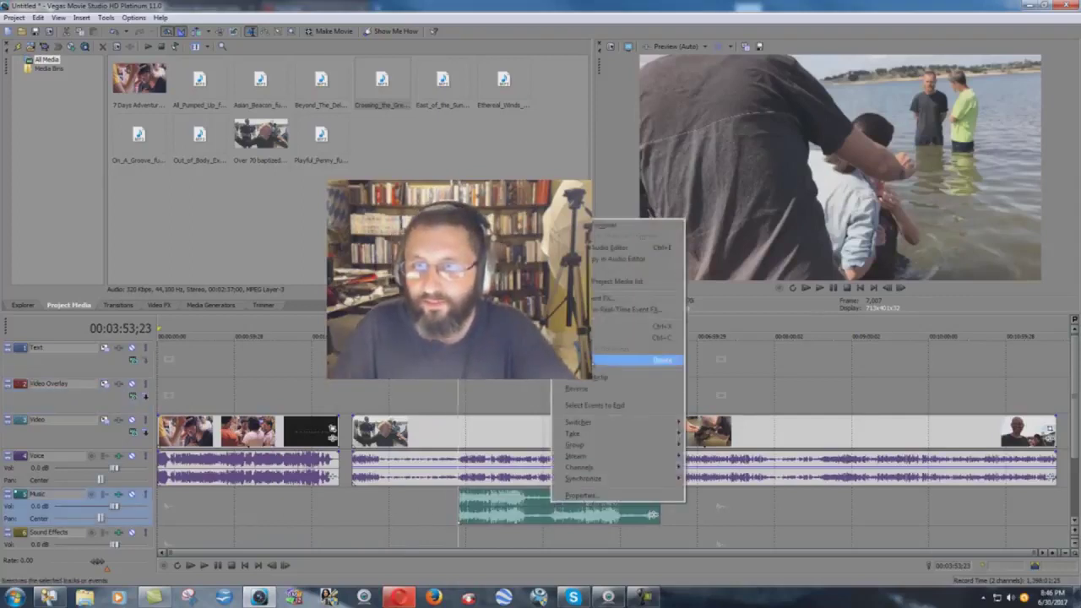
click(650, 360)
click(441, 81)
drag(442, 81, 467, 530)
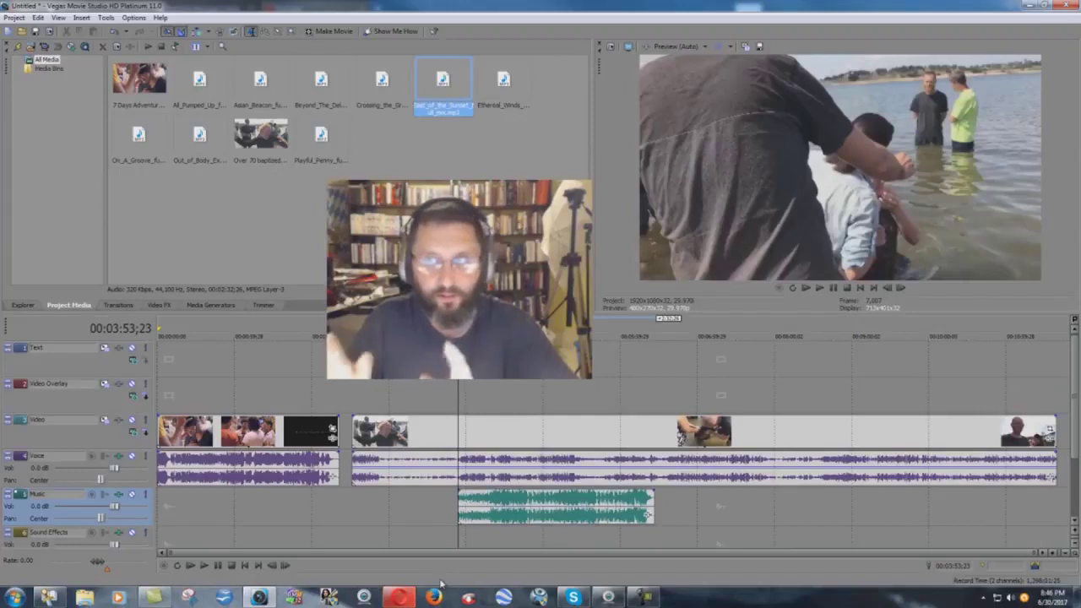
Step: Play the clip with the East_of_the_Sunset music, lowering the gain of its Voice audio further during playback
click(207, 565)
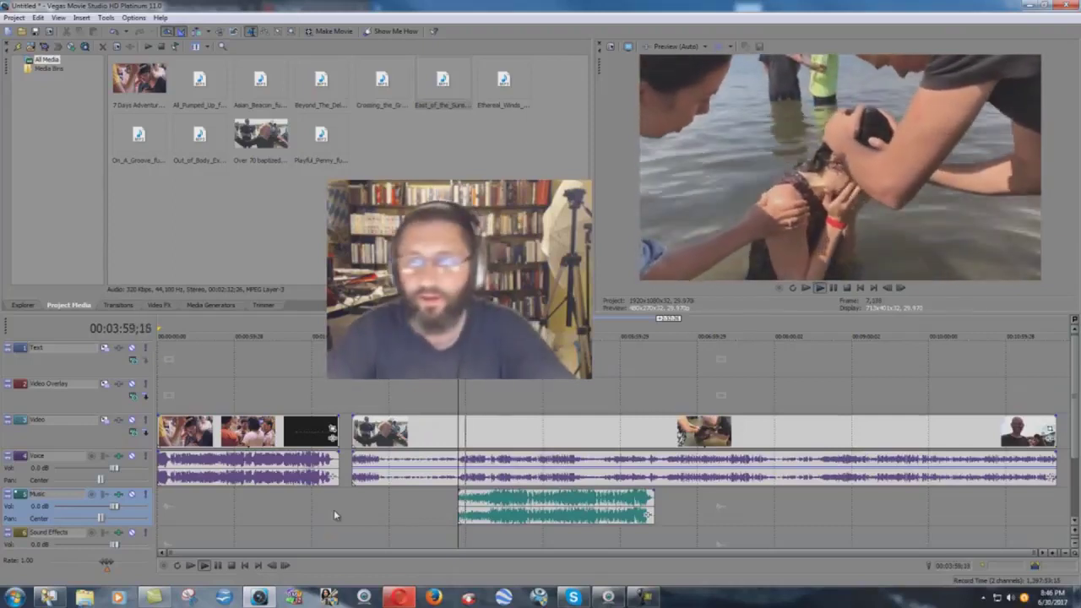
drag(535, 460, 533, 481)
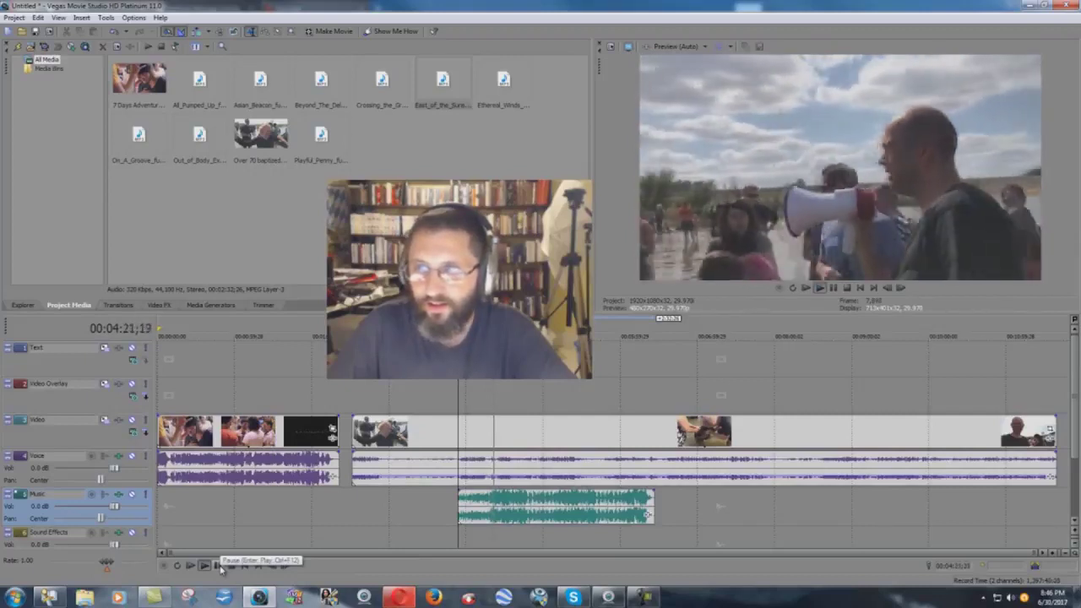
click(219, 566)
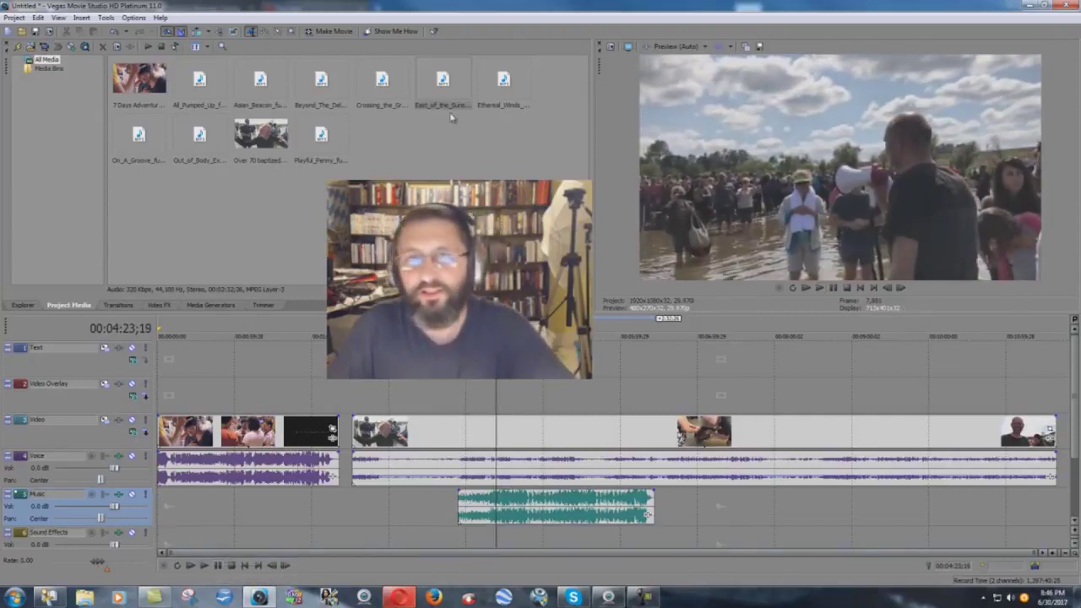
Step: Replace the East_of_the_Sunset music with Ethereal_Winds on the Music track and play it with the video from 00:03:54;19
right_click(548, 519)
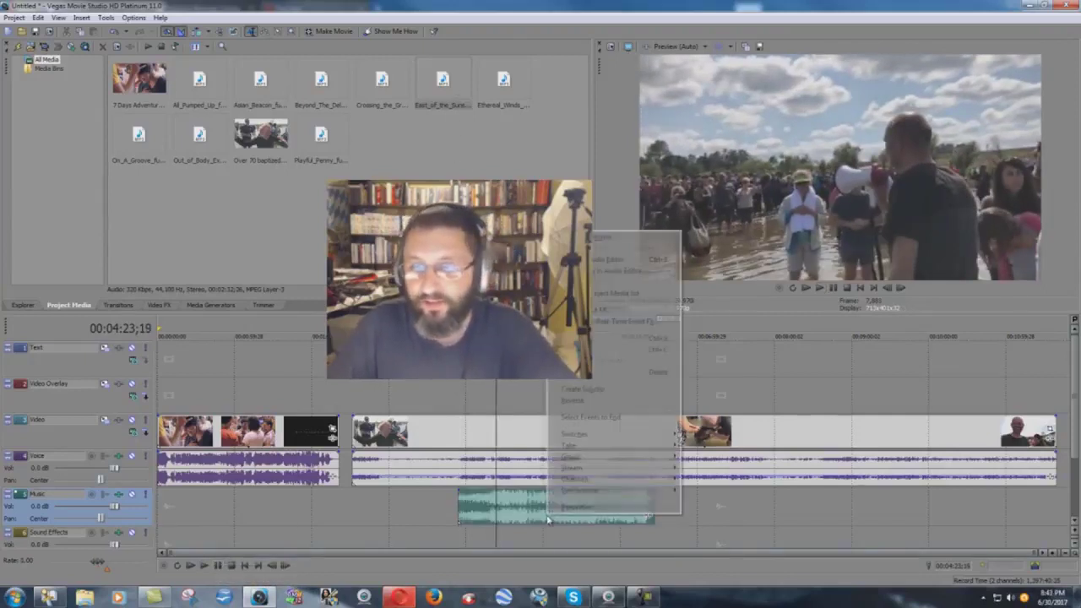
click(630, 372)
drag(504, 80, 469, 511)
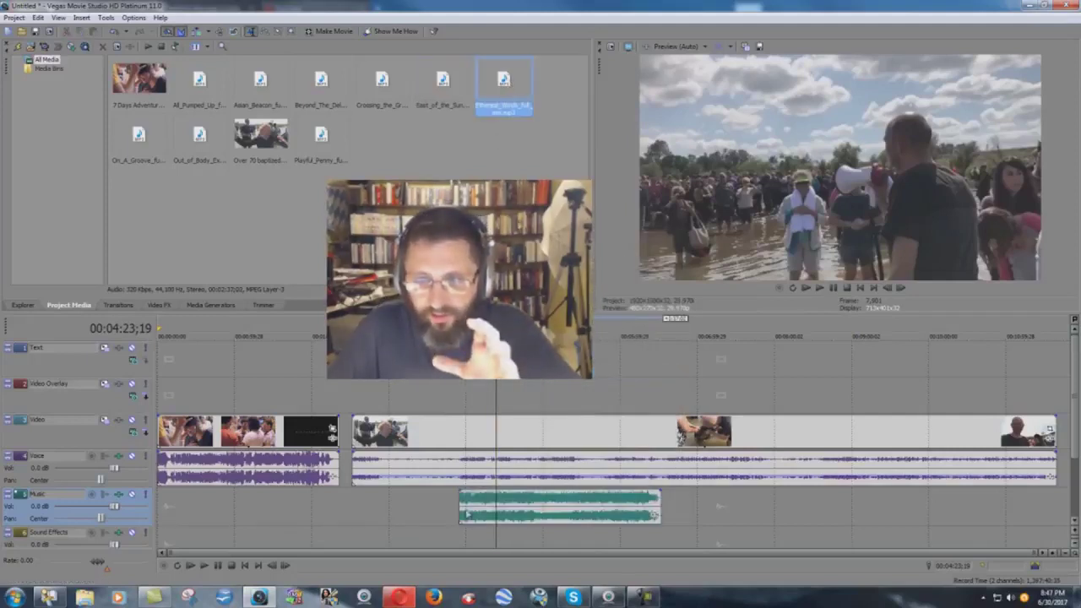
click(459, 391)
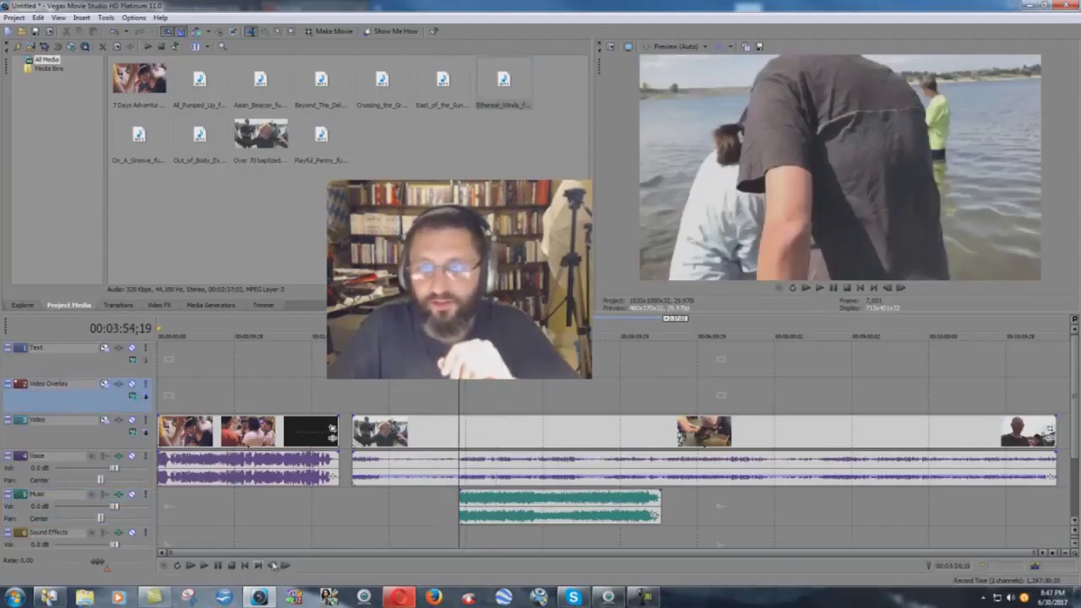
key(space)
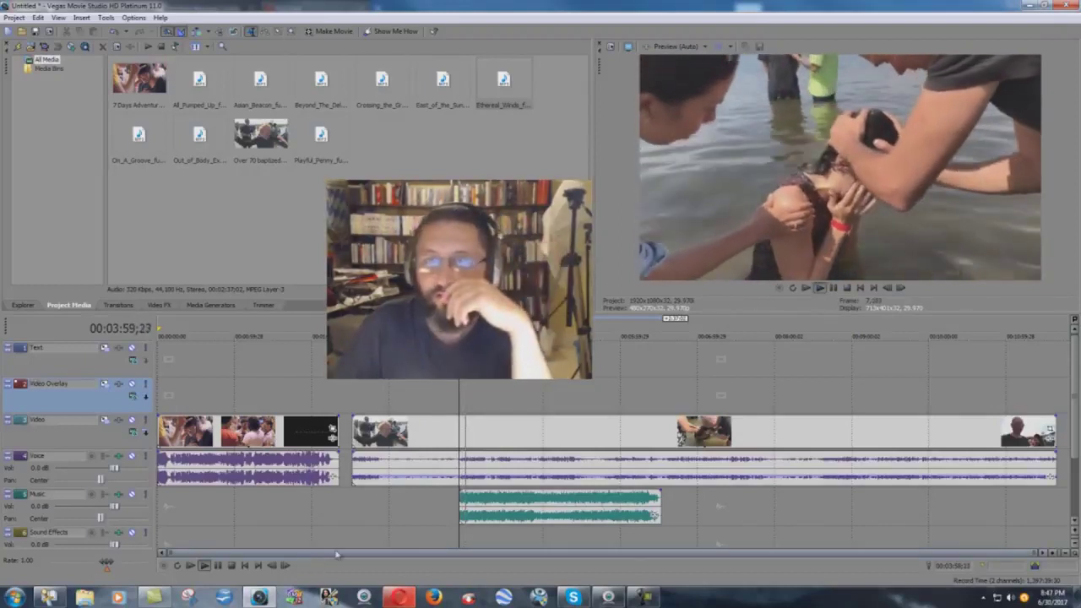
click(216, 568)
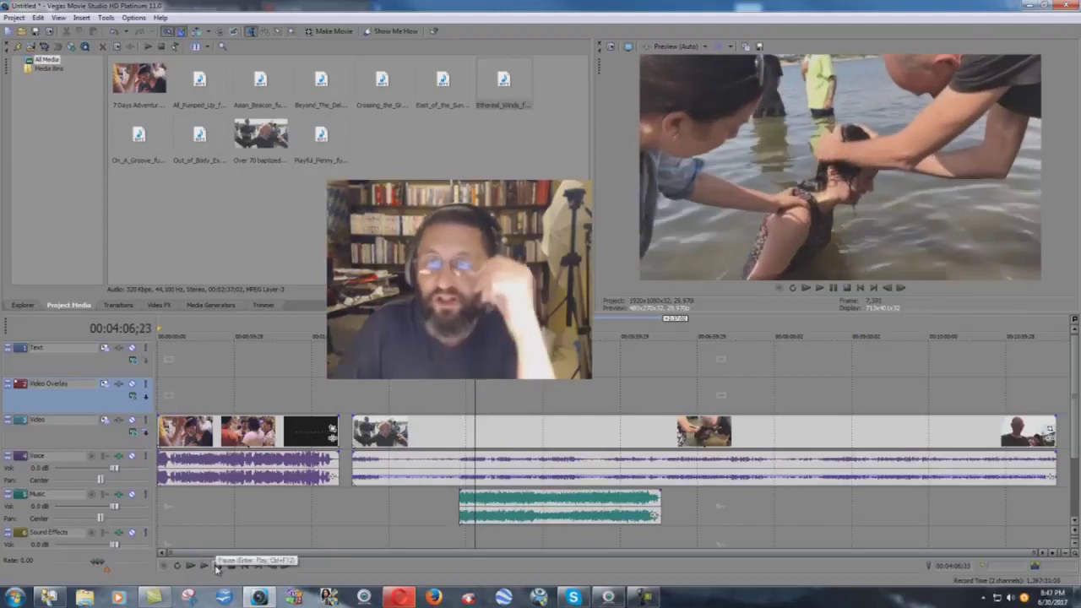
Step: Delete the Ethereal_Winds music and place On_A_Groove at 00:03:52;27 on the Music track instead
right_click(501, 515)
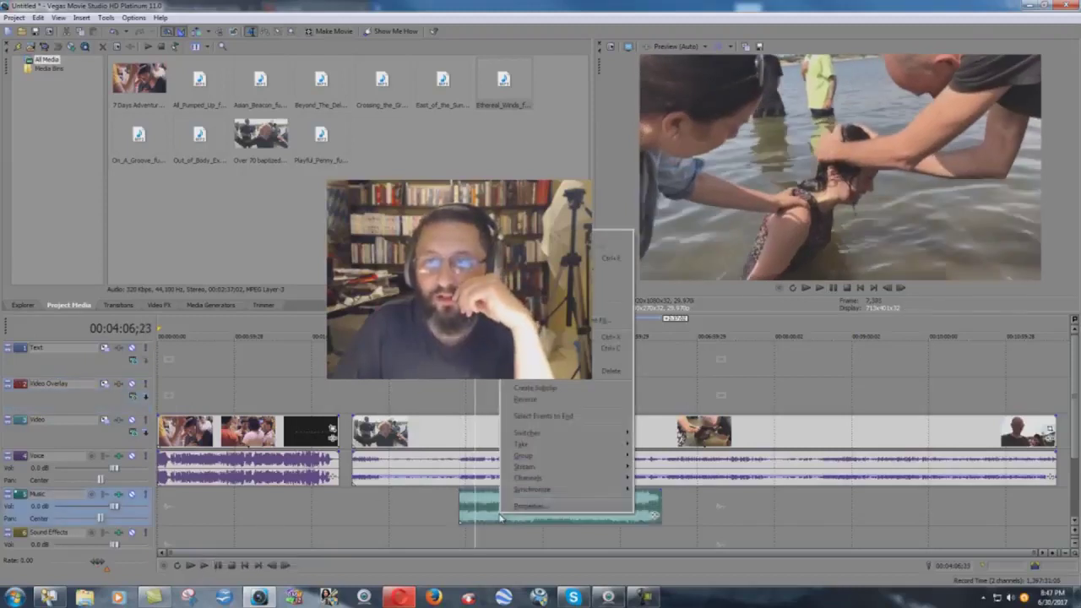
click(532, 372)
click(459, 402)
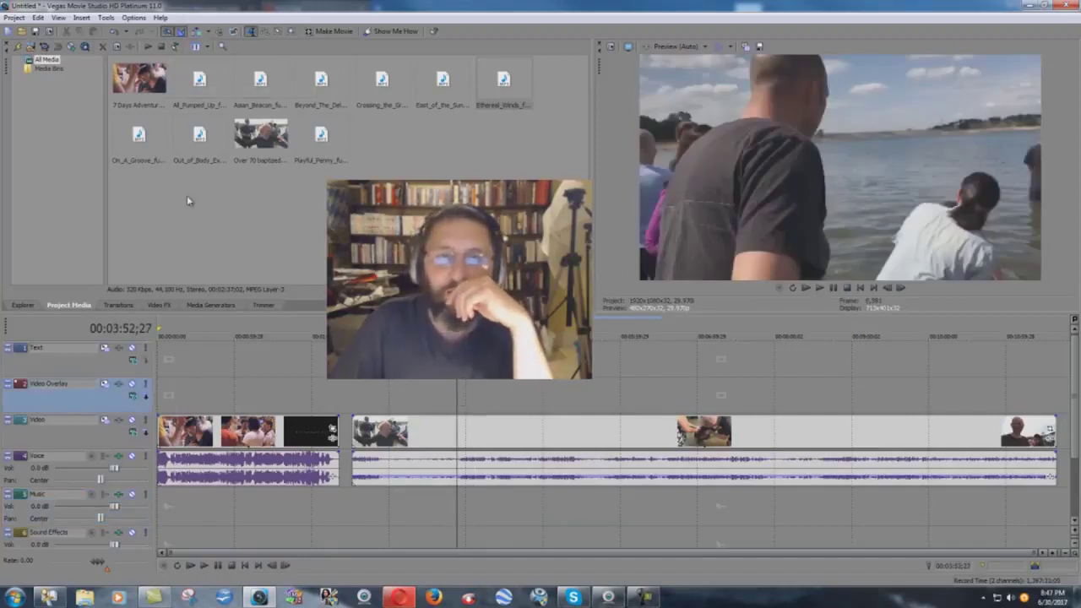
click(154, 138)
drag(154, 137, 467, 506)
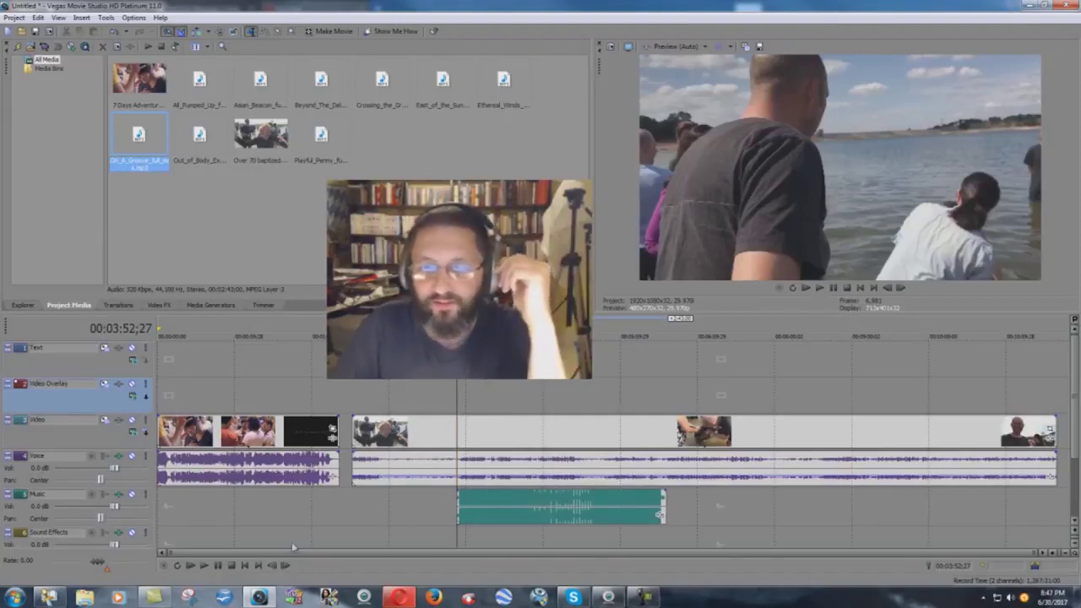
Step: Raise the second clip's Voice audio back to full gain and play it with the On_A_Groove music
click(484, 468)
drag(483, 467, 483, 459)
click(202, 566)
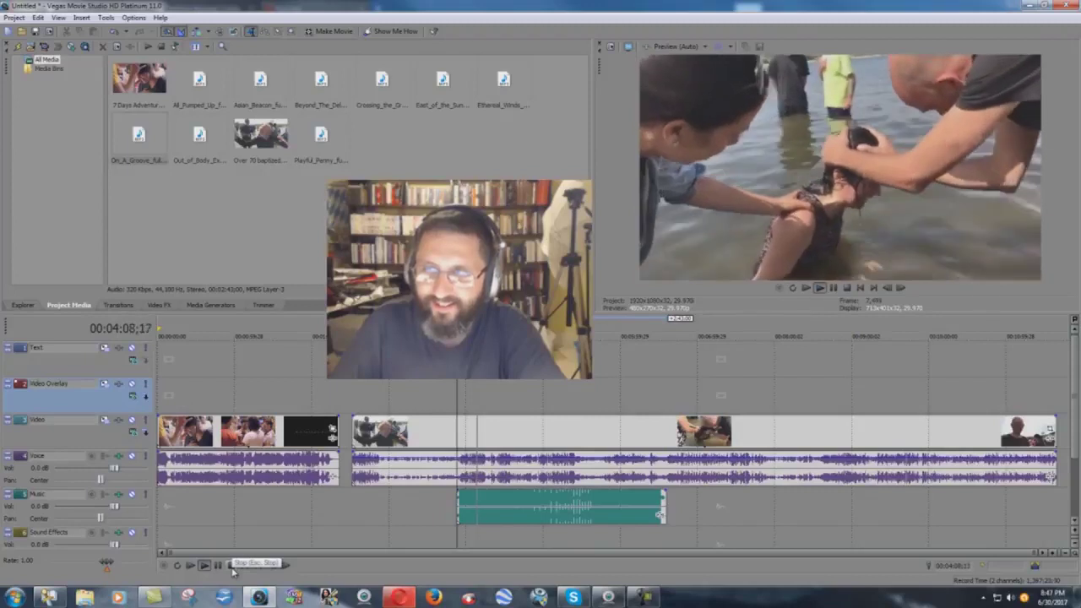
click(232, 567)
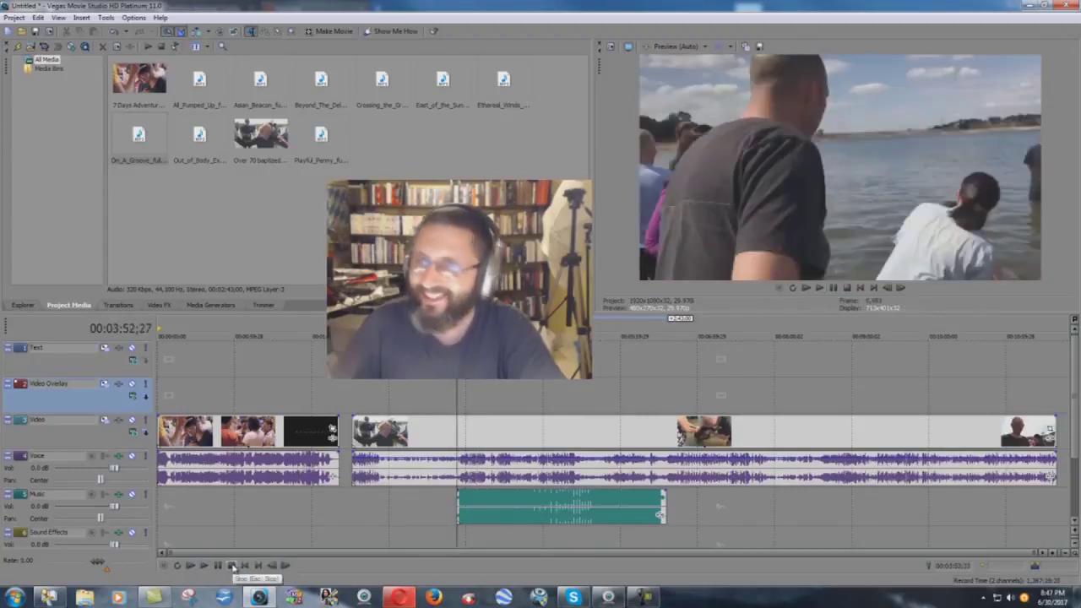
Step: Replace the On_A_Groove music with Out_of_Body_Experience at 00:03:52;27 on the Music track
right_click(518, 510)
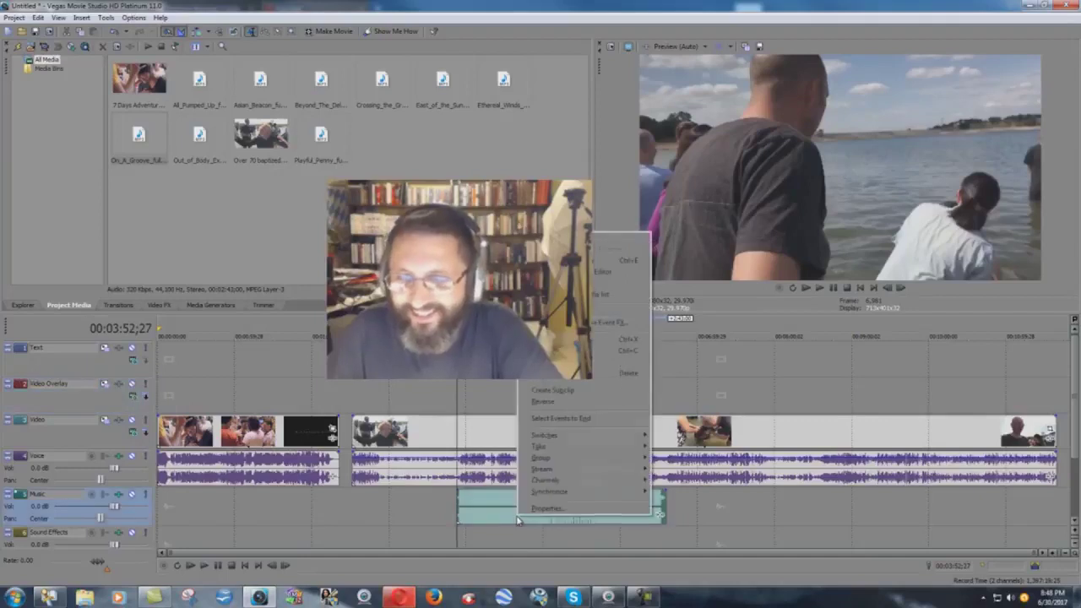
click(627, 372)
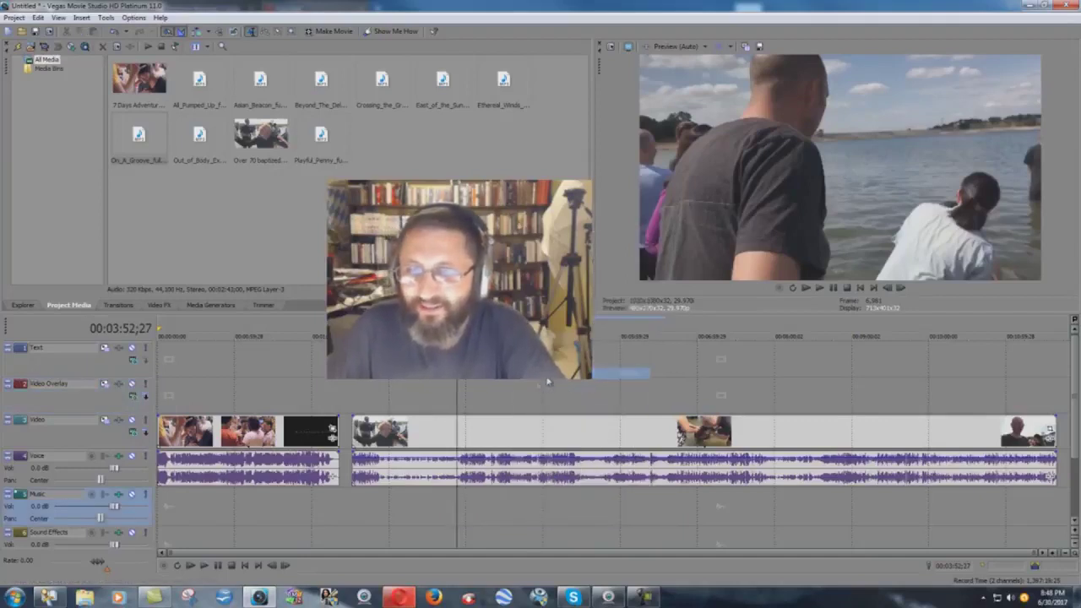
click(198, 135)
drag(199, 135, 464, 516)
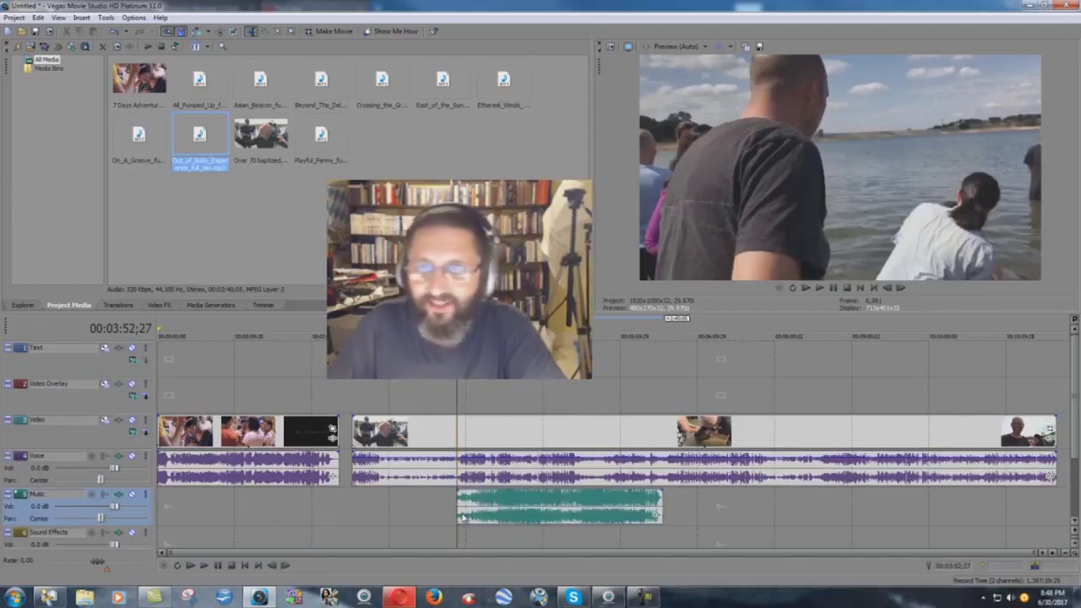
Step: Play the clip with the Out_of_Body_Experience music, lowering the gain of its Voice audio during playback
click(205, 566)
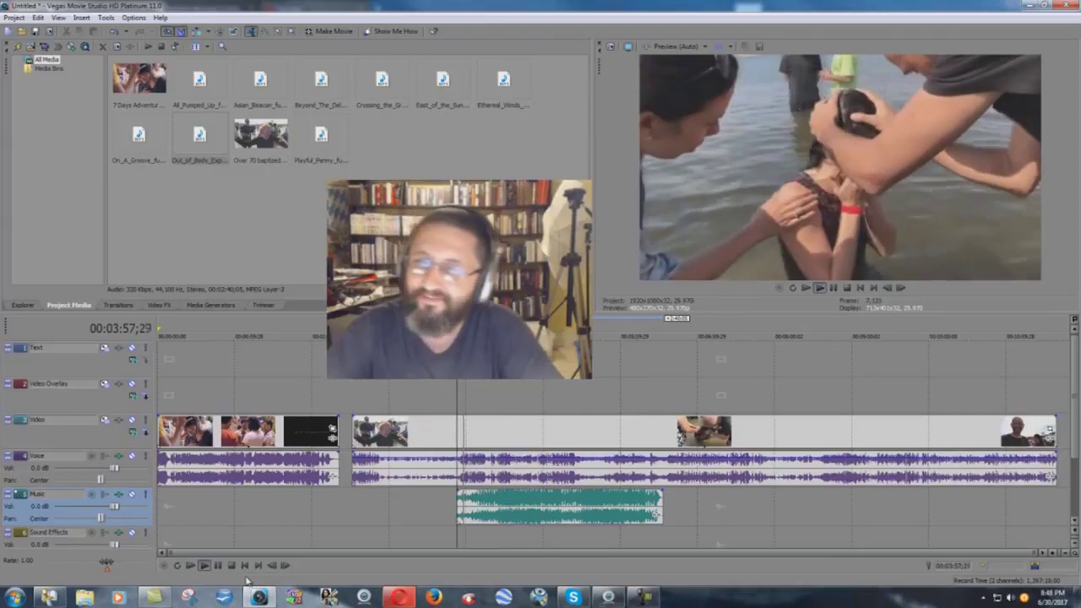
drag(500, 461, 503, 478)
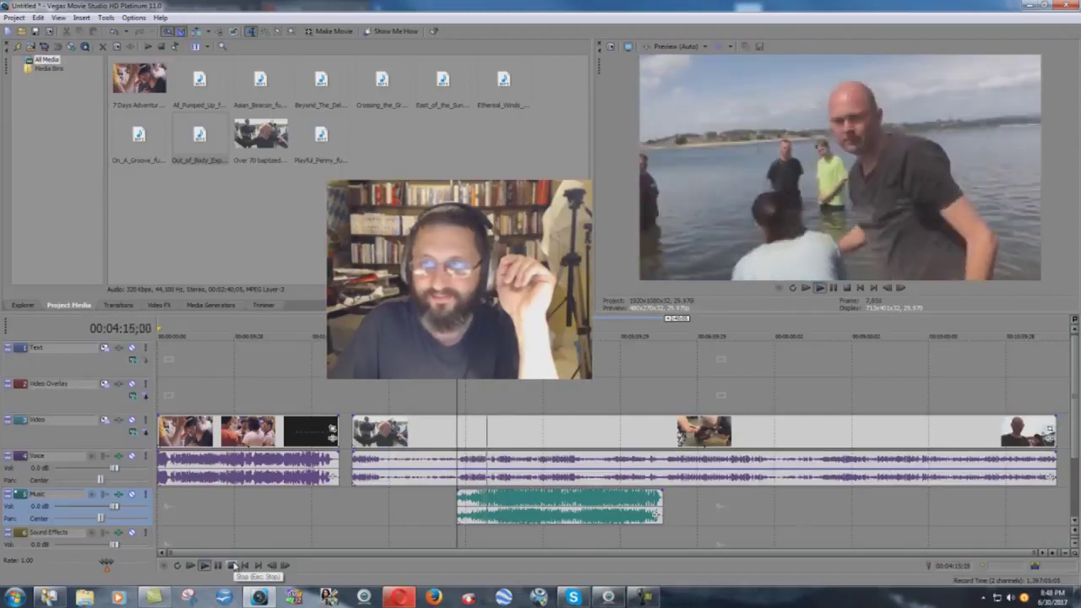
click(234, 566)
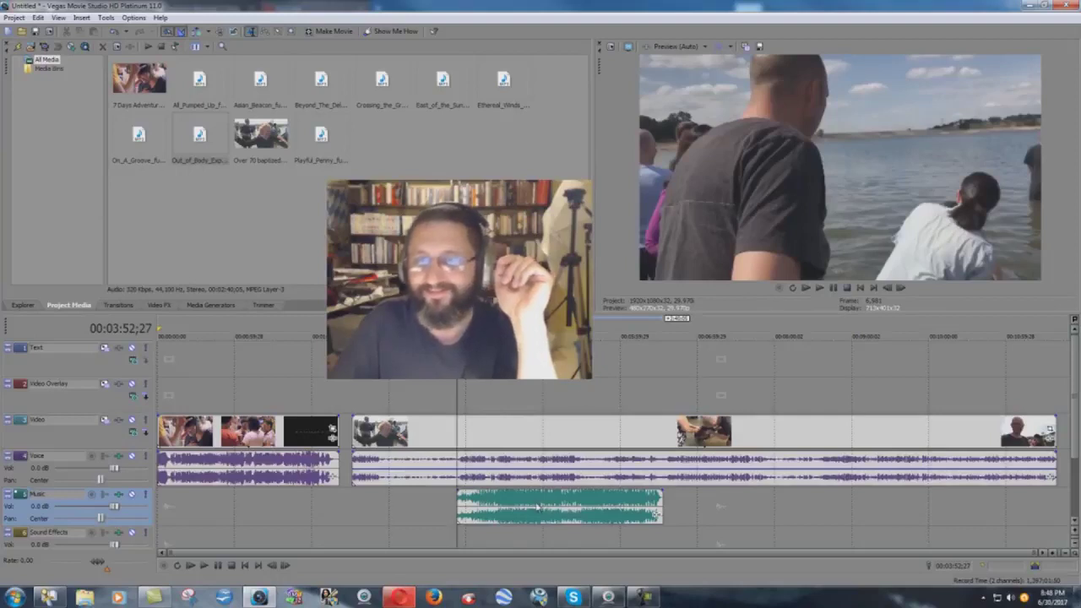
Step: Delete the Out_of_Body_Experience music from the Music track
right_click(537, 507)
click(636, 358)
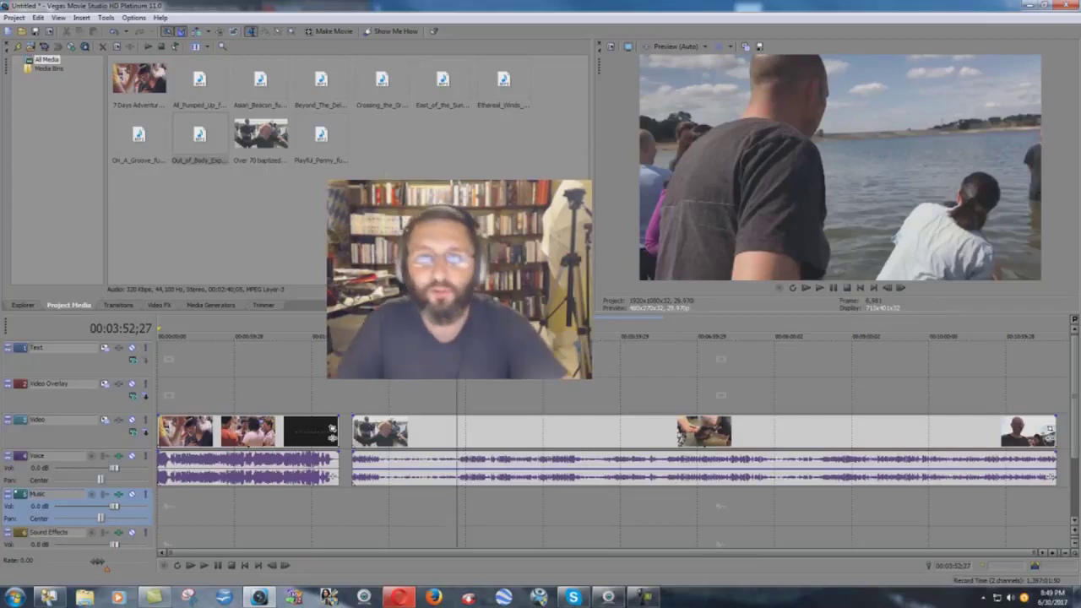
Step: Place the Playful_Penny music at 00:03:52;27 on the Music track and play the second clip with the Voice track muted
drag(330, 145, 469, 522)
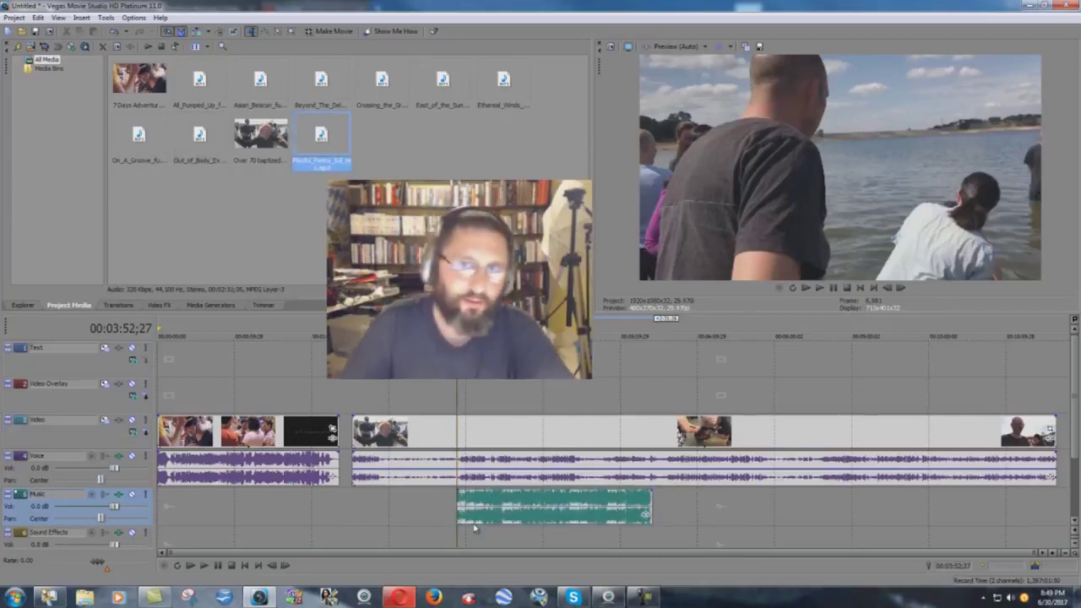
click(132, 456)
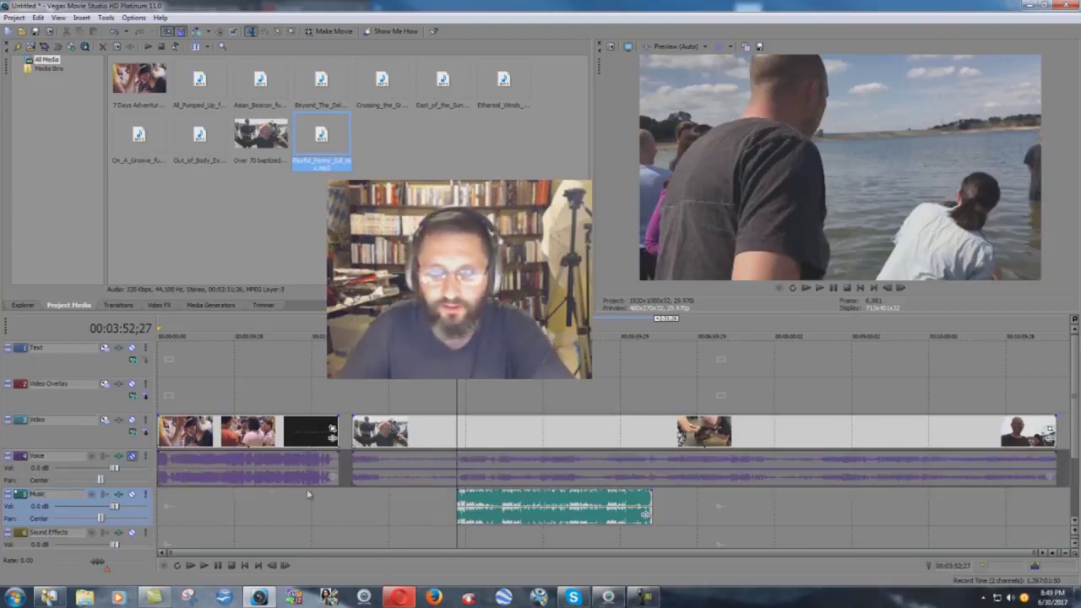
click(204, 566)
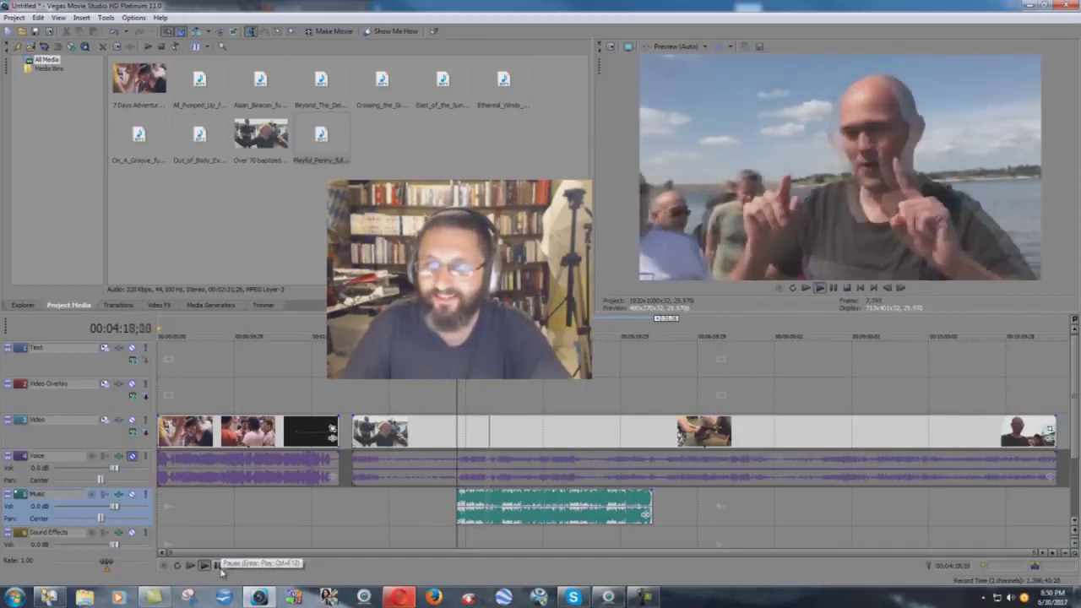
click(221, 571)
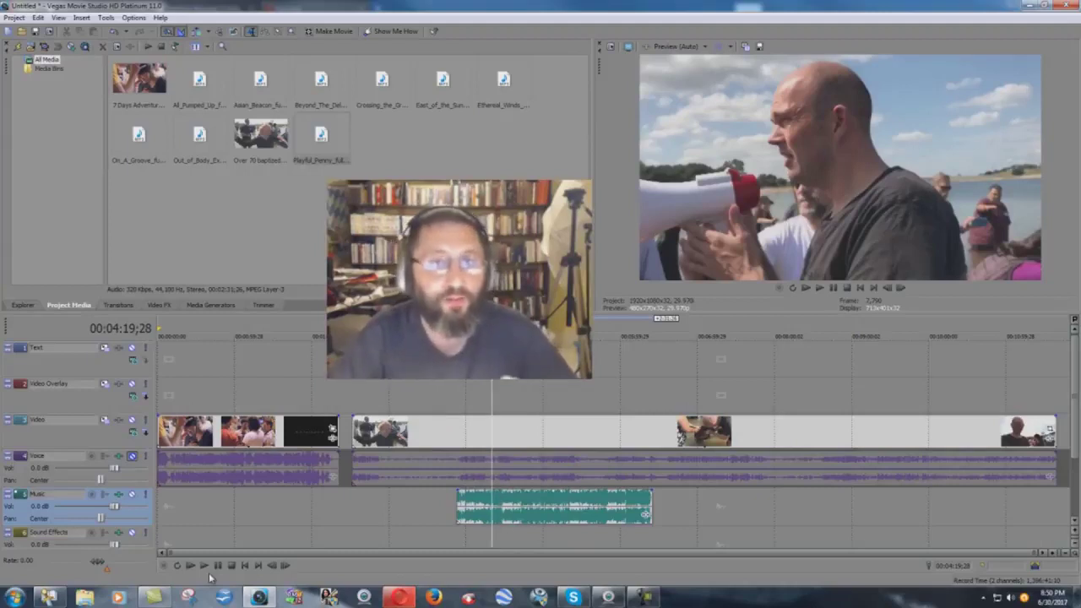
Step: Unmute the Voice track and play the first clip's closing part from 00:02:00;26 in short passages
click(313, 393)
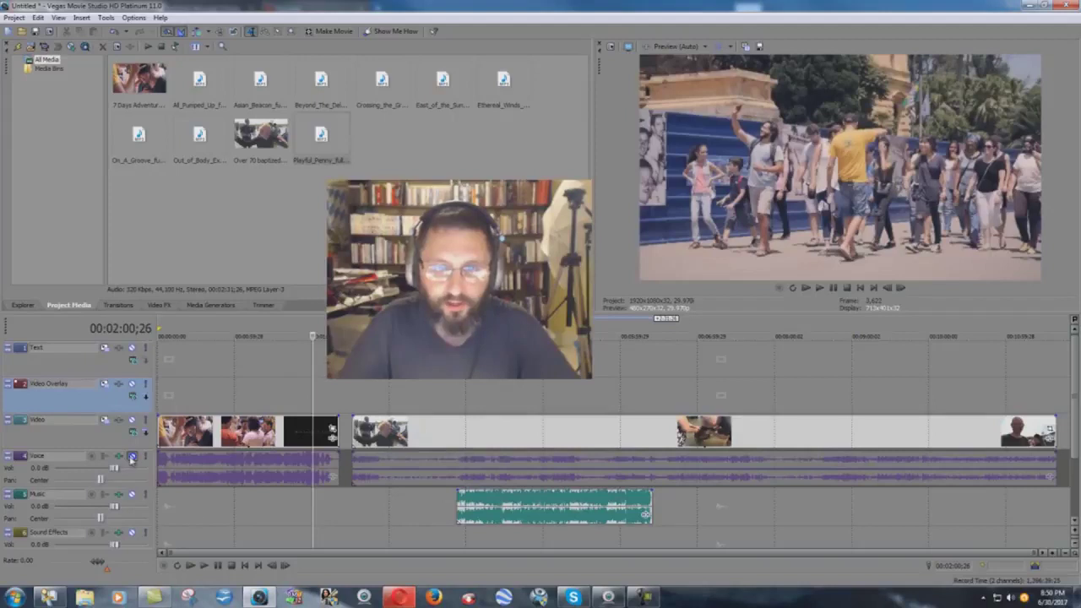
click(202, 567)
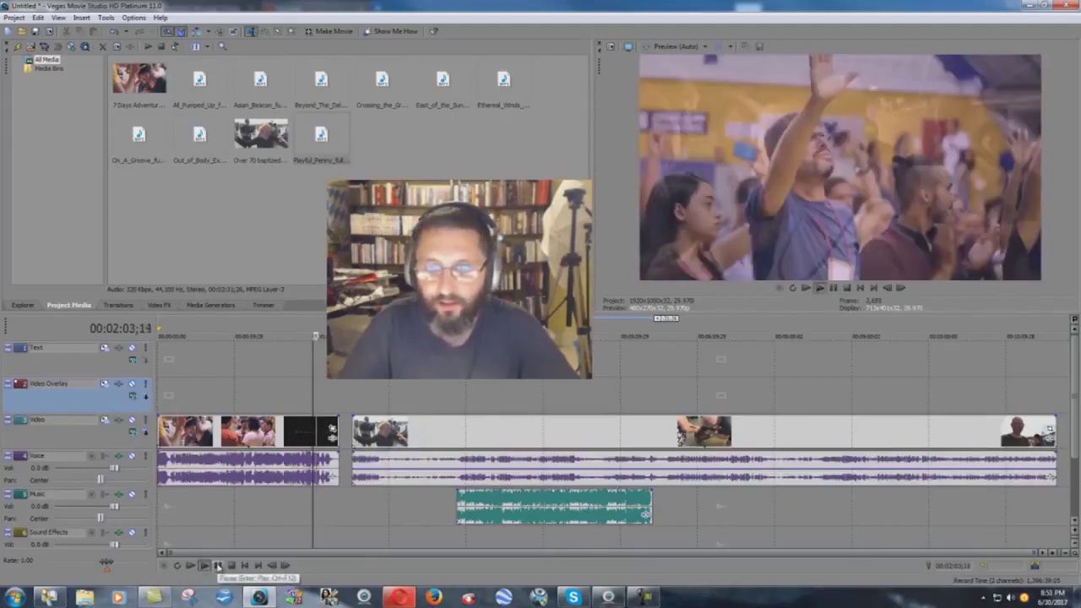
click(217, 567)
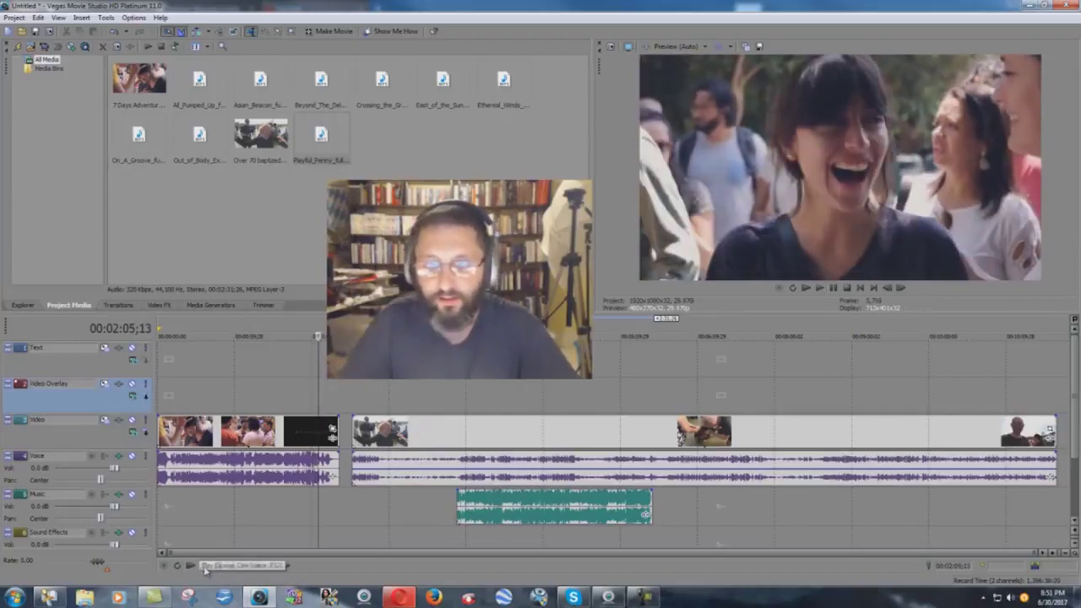
click(204, 566)
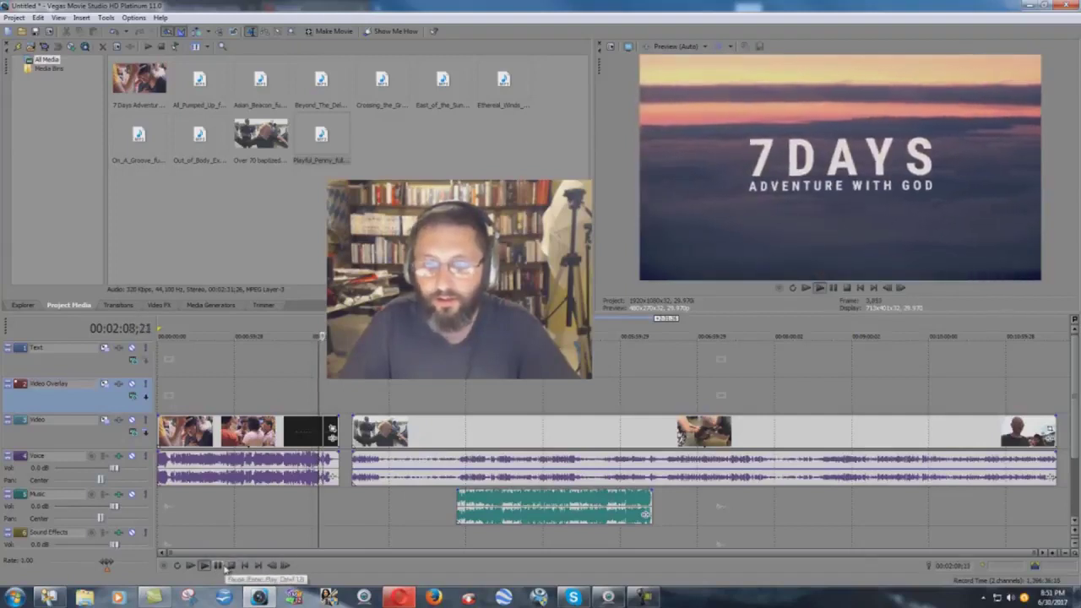
click(222, 567)
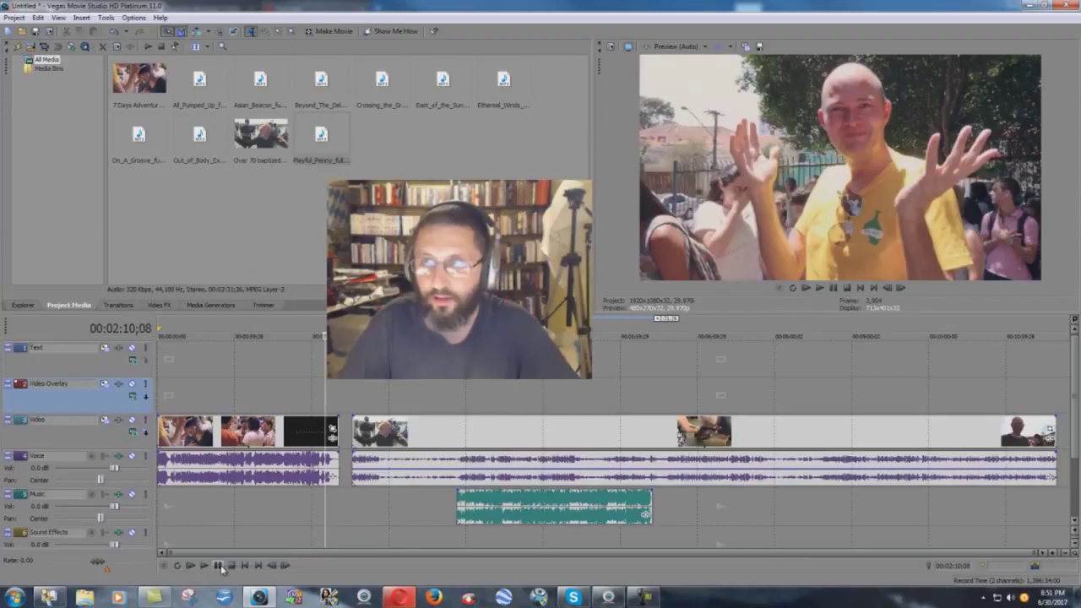